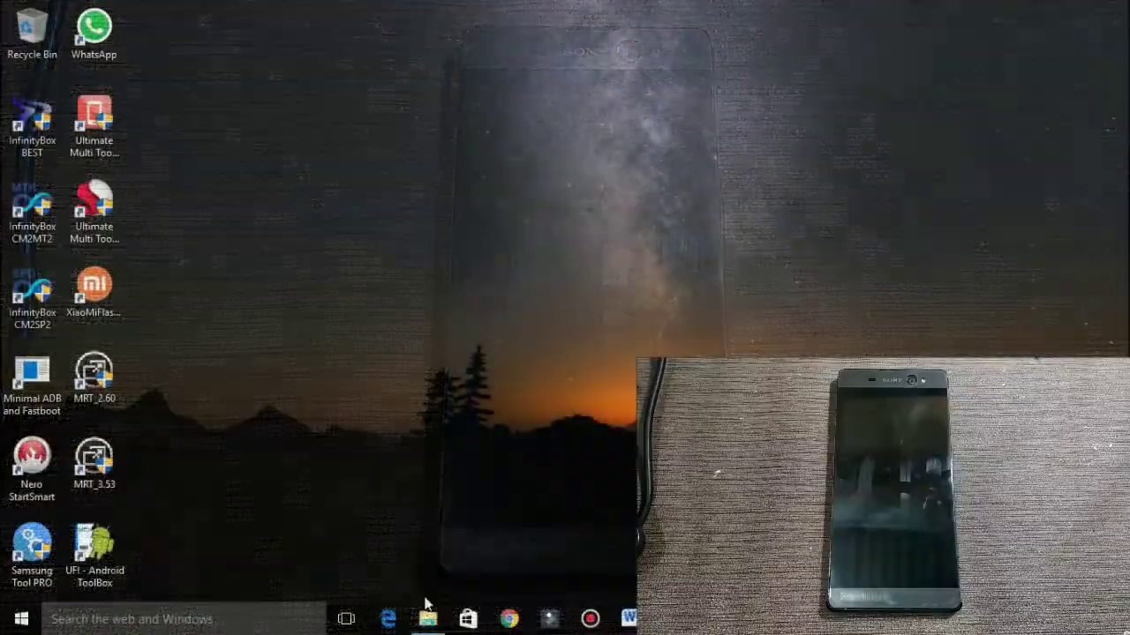
# Step: Run the flashtool-0.9.28.0-windows installer from the Compressed downloads folder as administrator and clear the view around its setup window
pyautogui.click(427, 615)
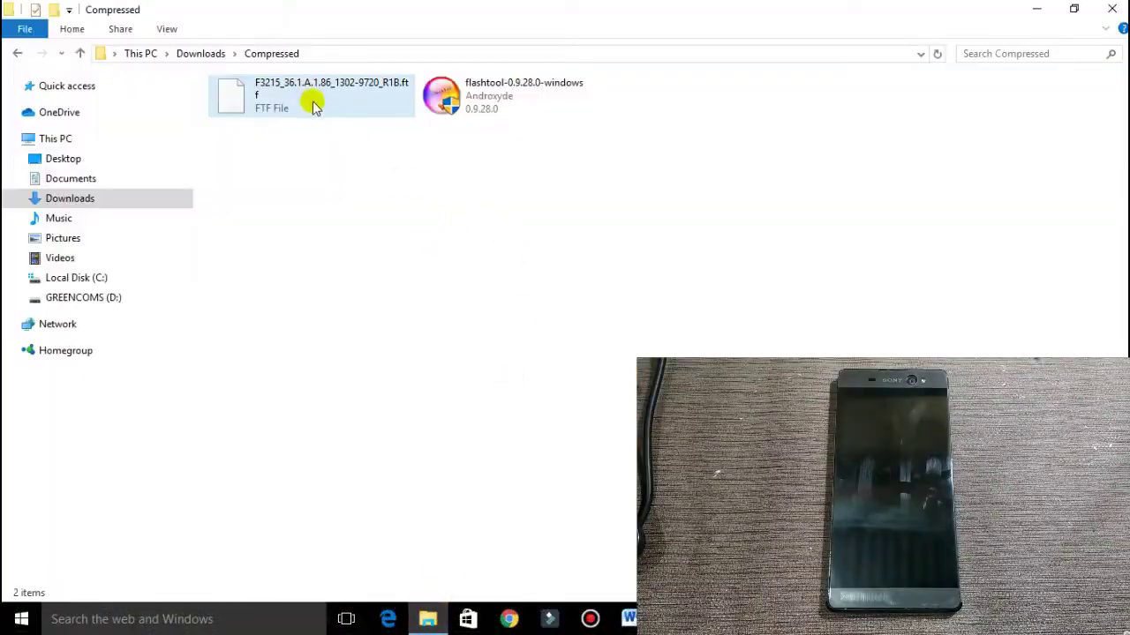
pyautogui.click(309, 104)
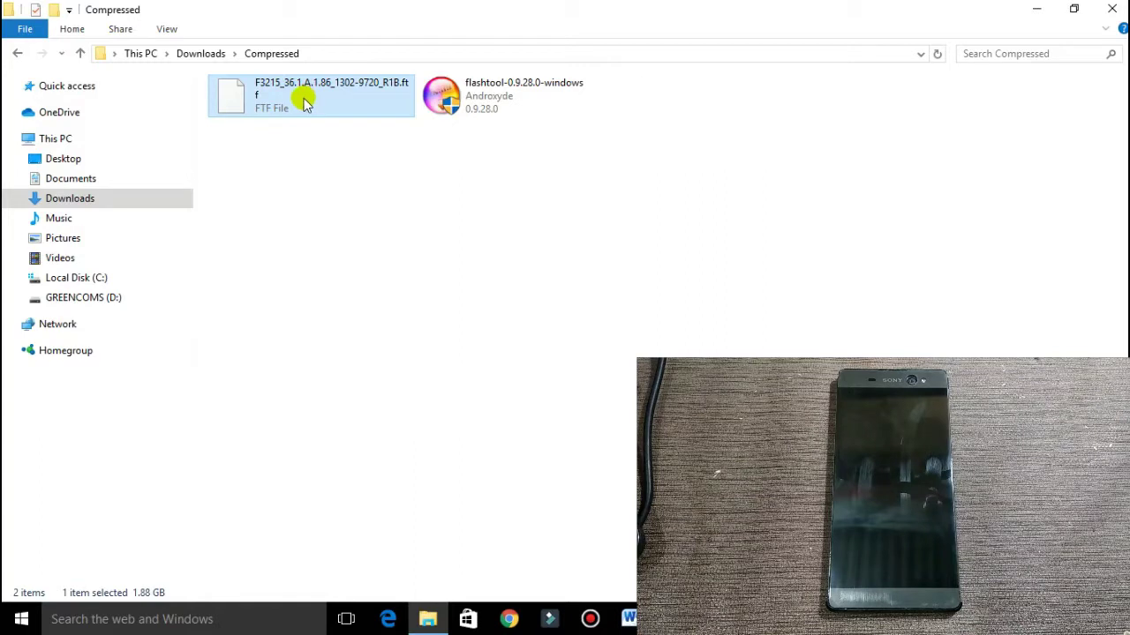
pyautogui.moveTo(304, 105)
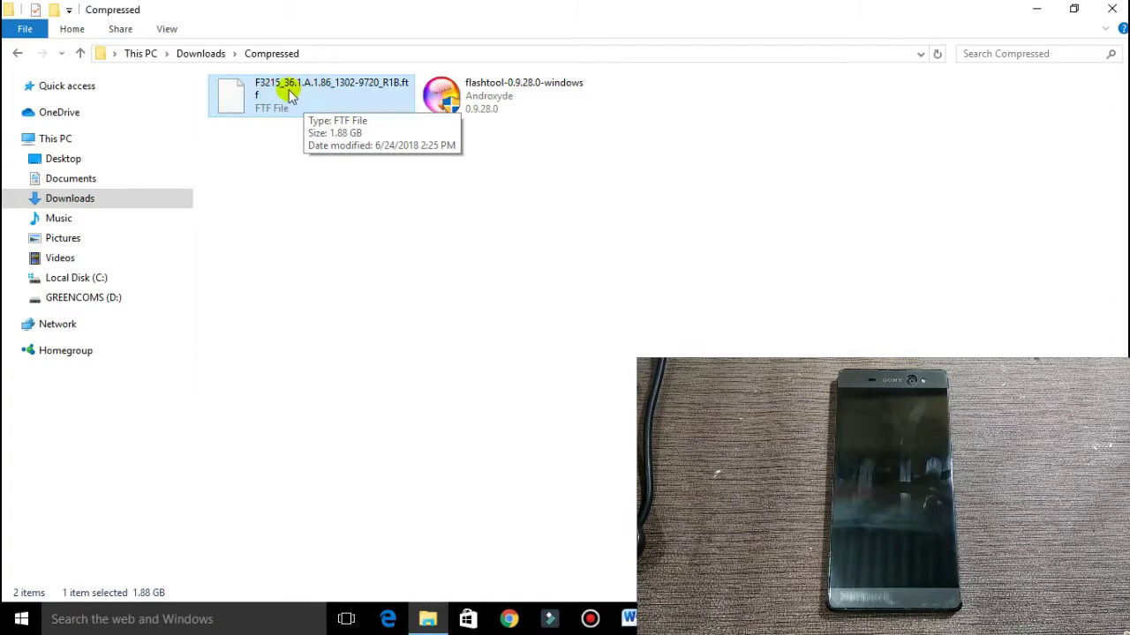
pyautogui.click(516, 100)
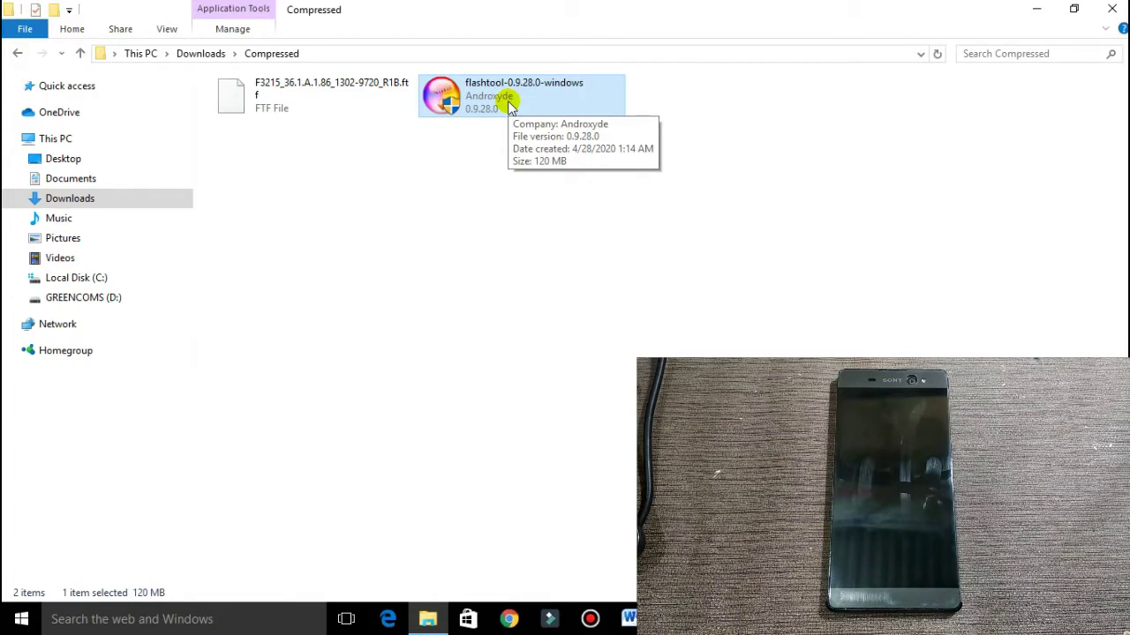
pyautogui.rightClick(477, 103)
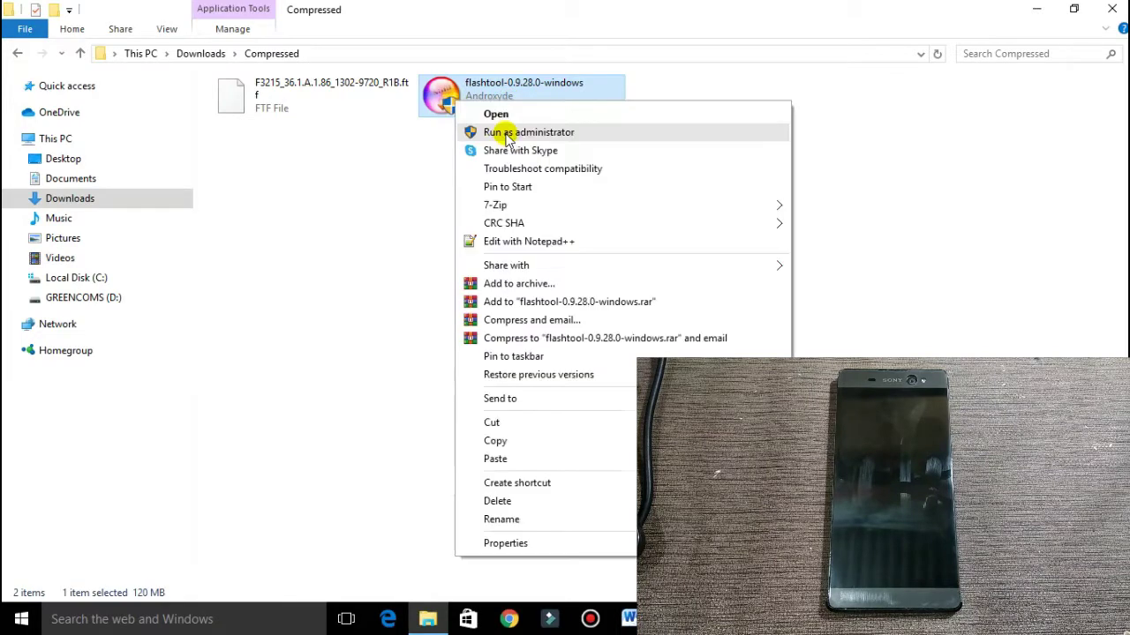
pyautogui.click(504, 133)
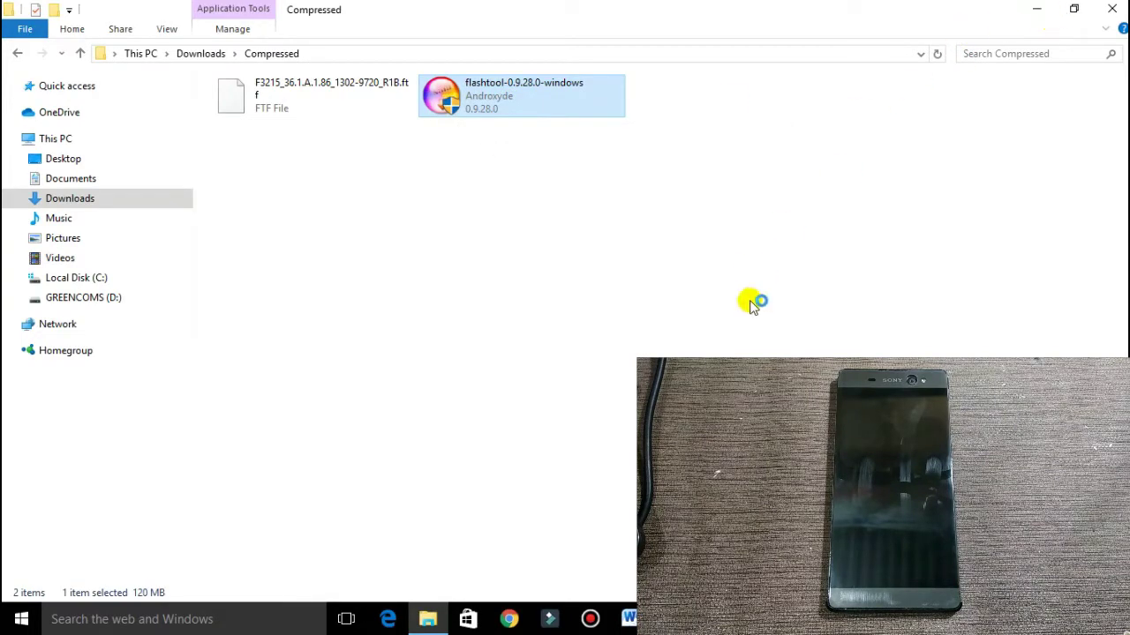
pyautogui.click(1038, 12)
pyautogui.moveTo(638, 147); pyautogui.dragTo(372, 158)
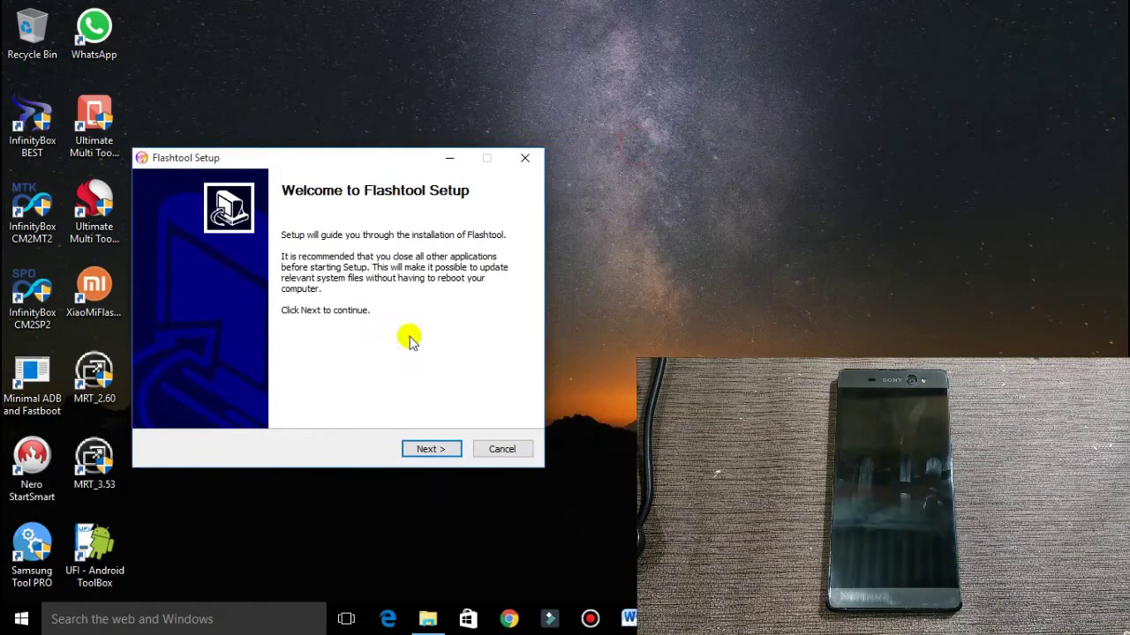
# Step: Install Flashtool with the default setup options, finish the wizard and refresh the desktop
pyautogui.click(431, 449)
pyautogui.click(433, 450)
pyautogui.click(433, 449)
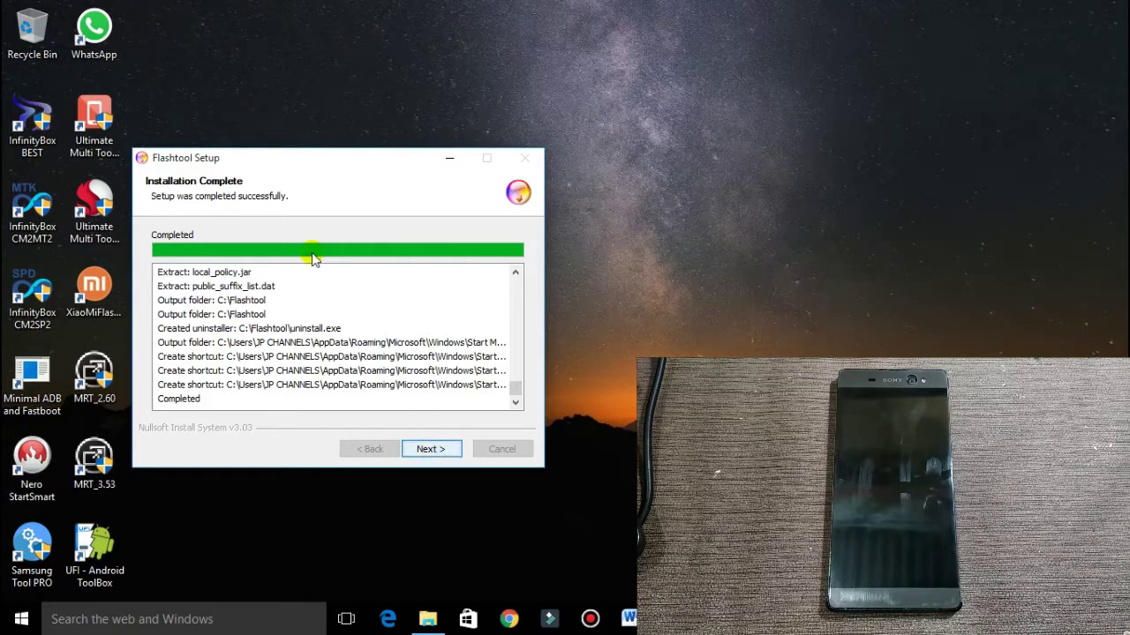
pyautogui.click(431, 450)
pyautogui.click(432, 450)
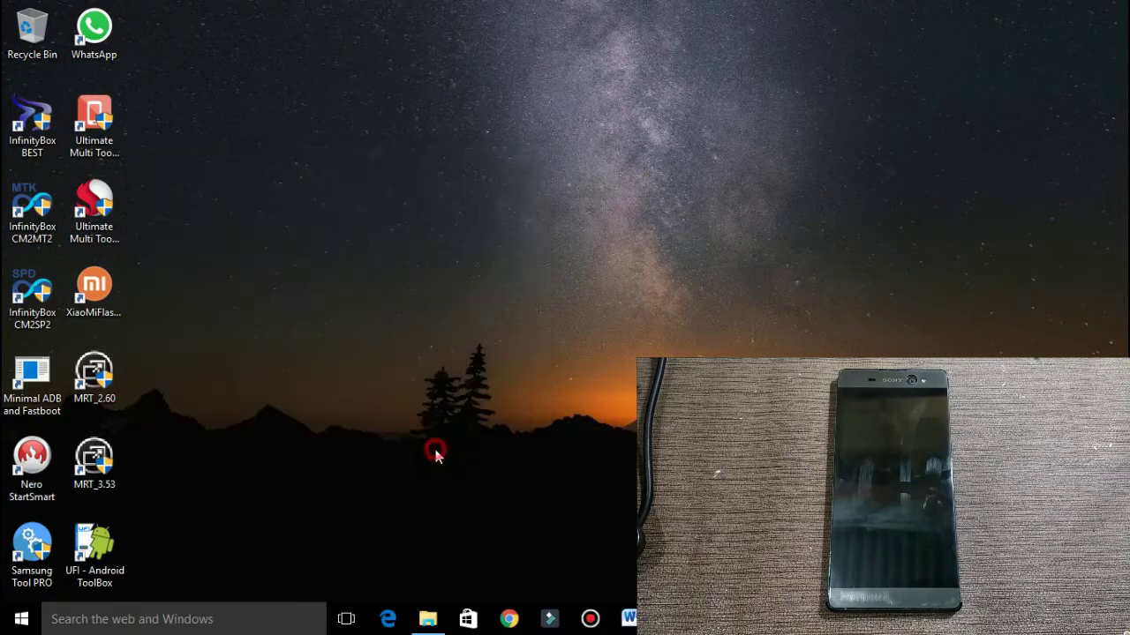
pyautogui.rightClick(527, 159)
pyautogui.click(567, 232)
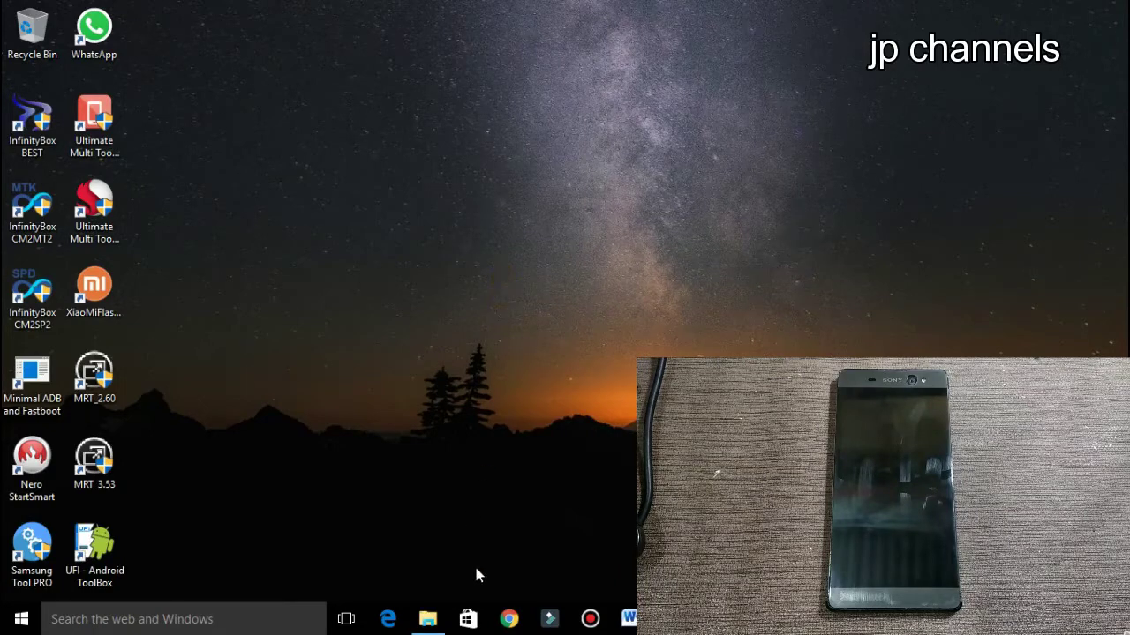
# Step: Launch the Flashtool-drivers installer from the C:\Flashtool\drivers folder
pyautogui.click(427, 619)
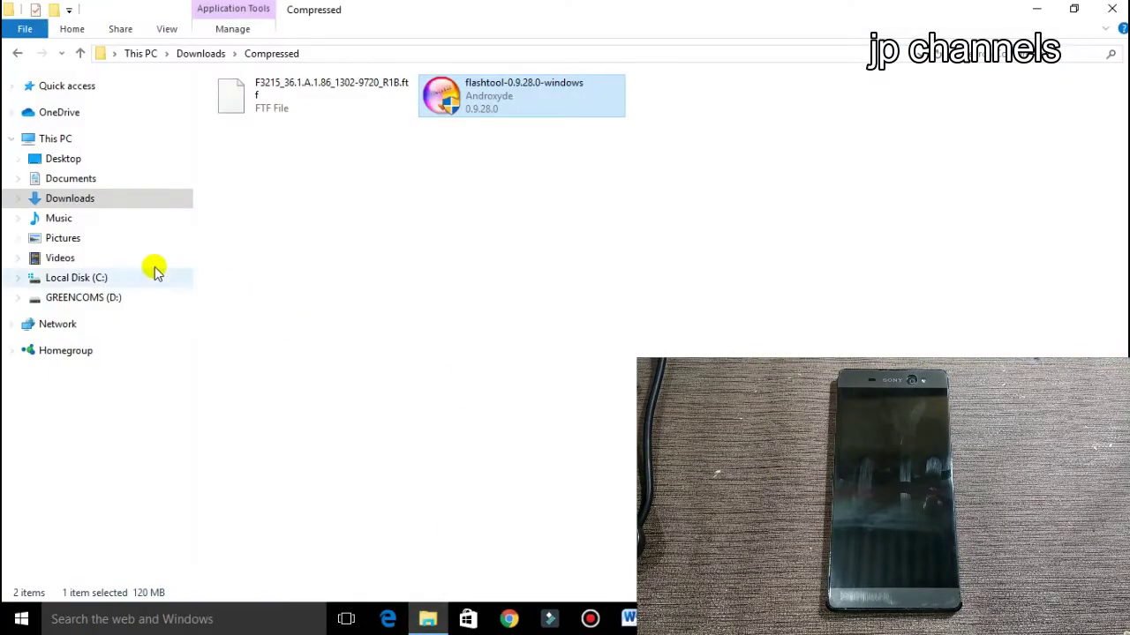
pyautogui.click(74, 279)
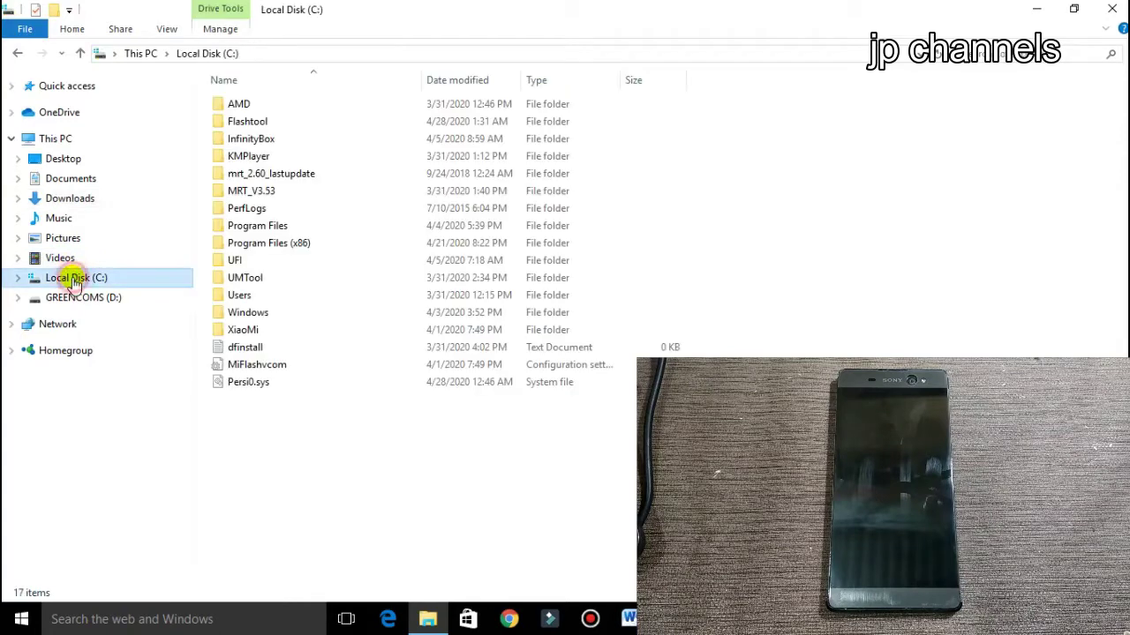
pyautogui.doubleClick(246, 121)
pyautogui.doubleClick(250, 122)
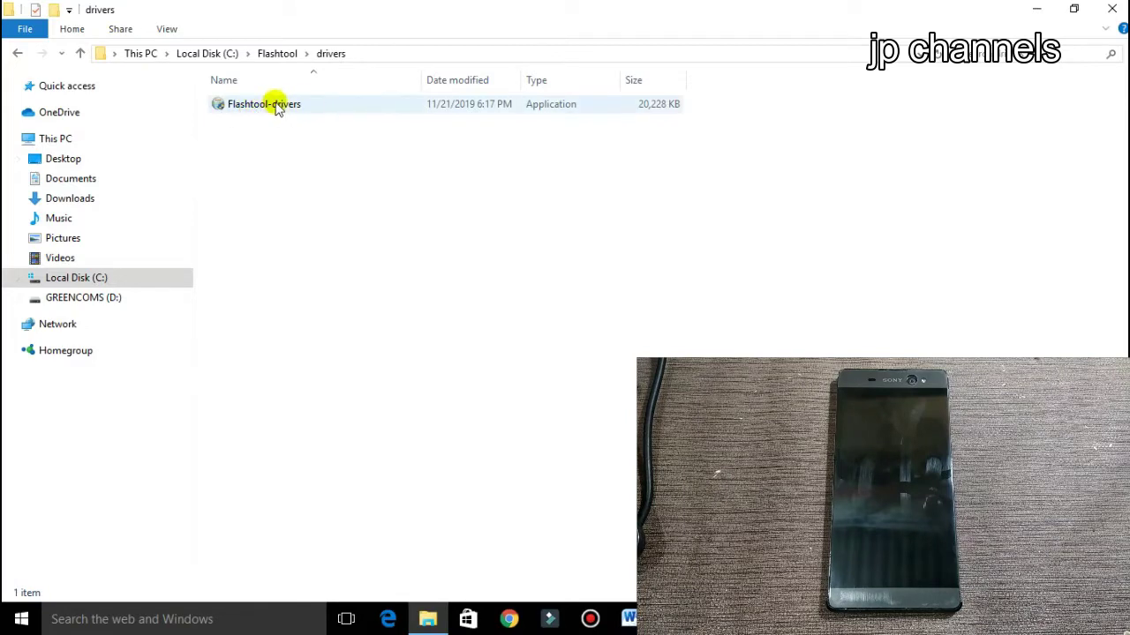
pyautogui.click(240, 107)
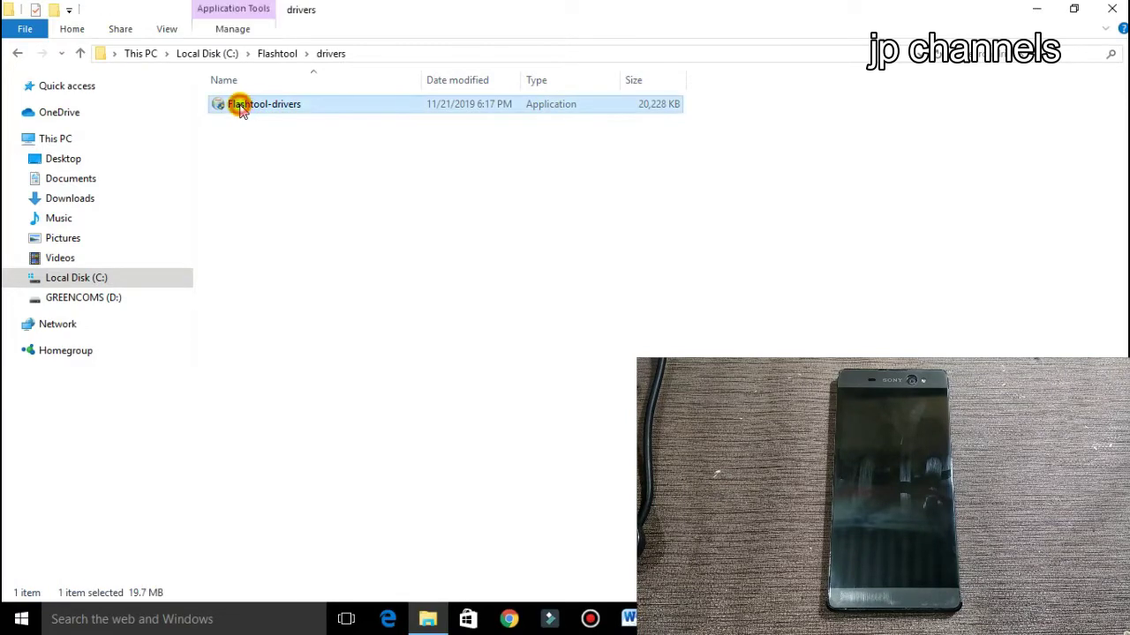
pyautogui.doubleClick(240, 108)
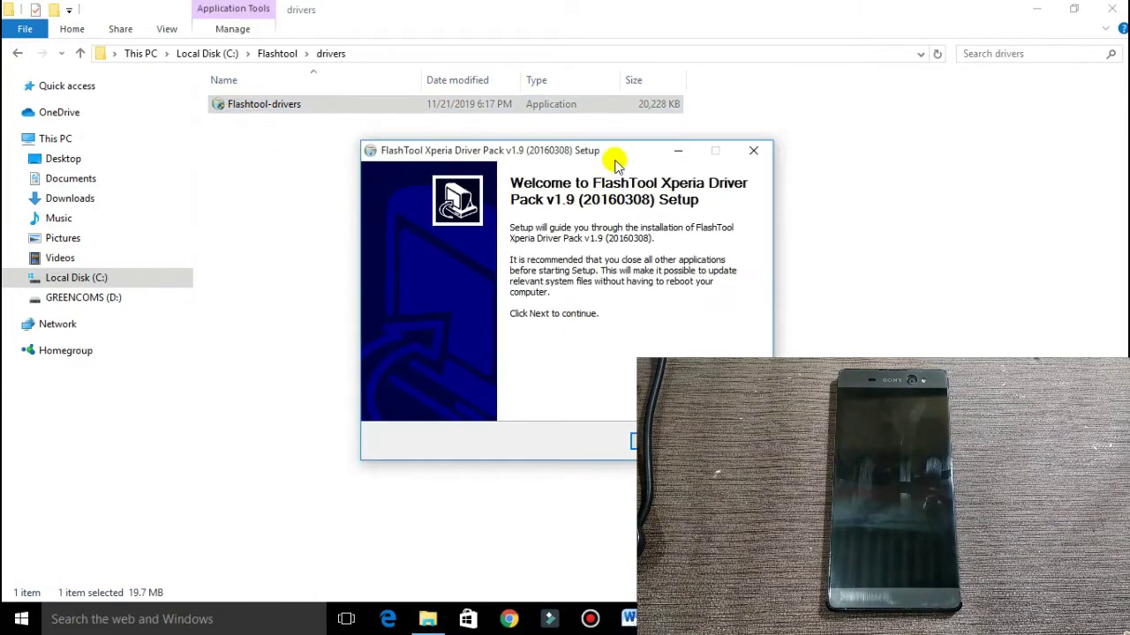
pyautogui.moveTo(616, 163); pyautogui.dragTo(363, 166)
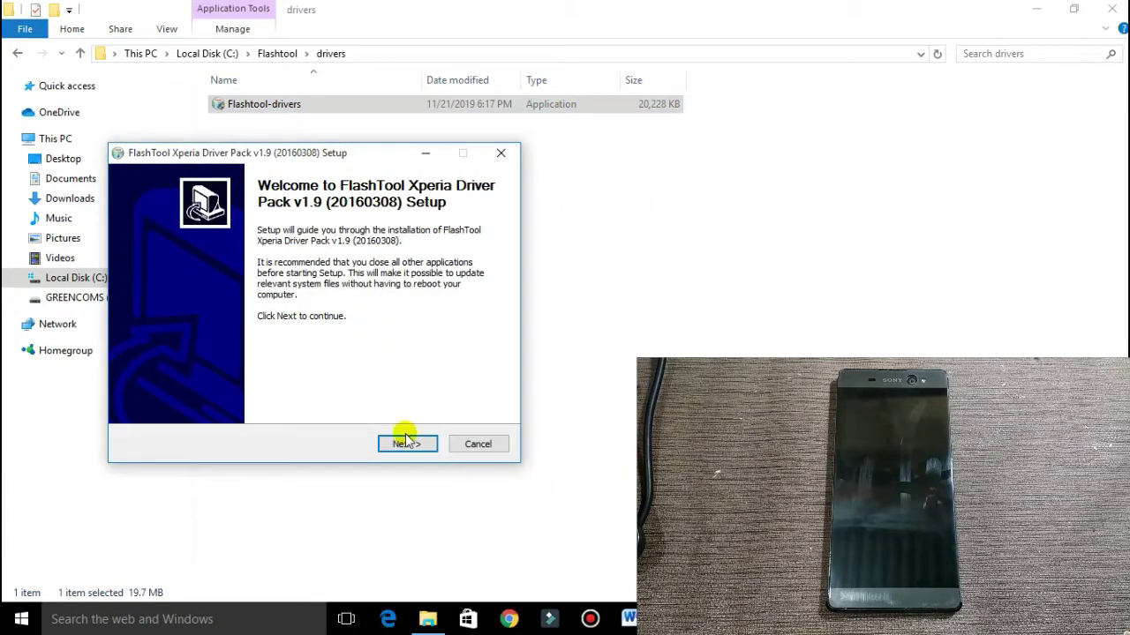
# Step: Install the Flashmode Drivers and Fastboot Drivers components of the Xperia driver pack and finish its setup
pyautogui.click(406, 441)
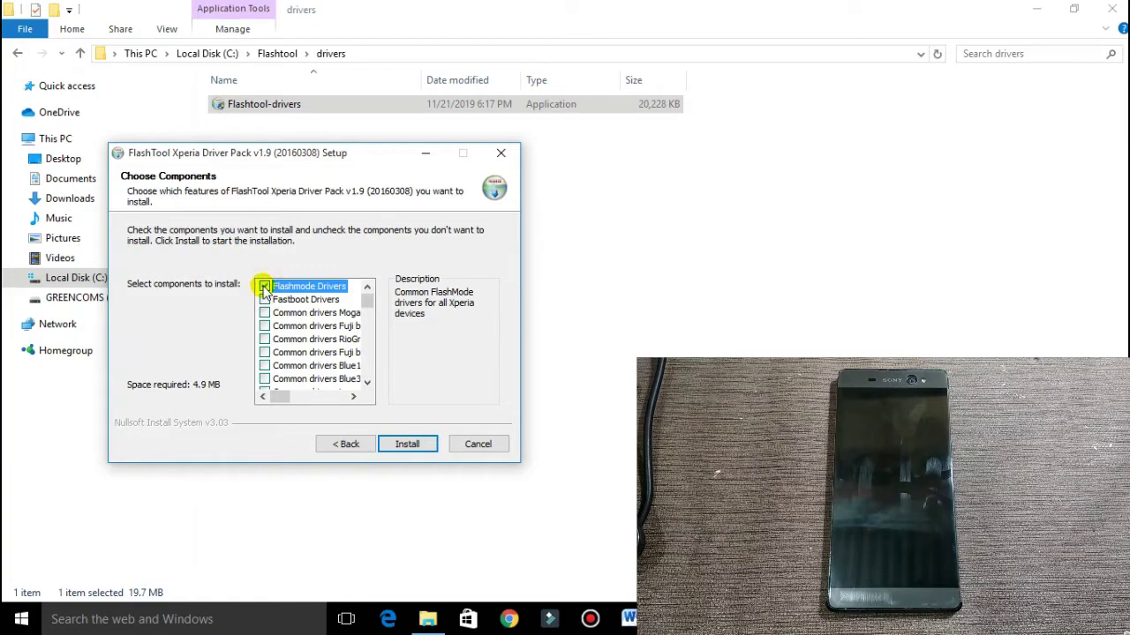
pyautogui.click(265, 299)
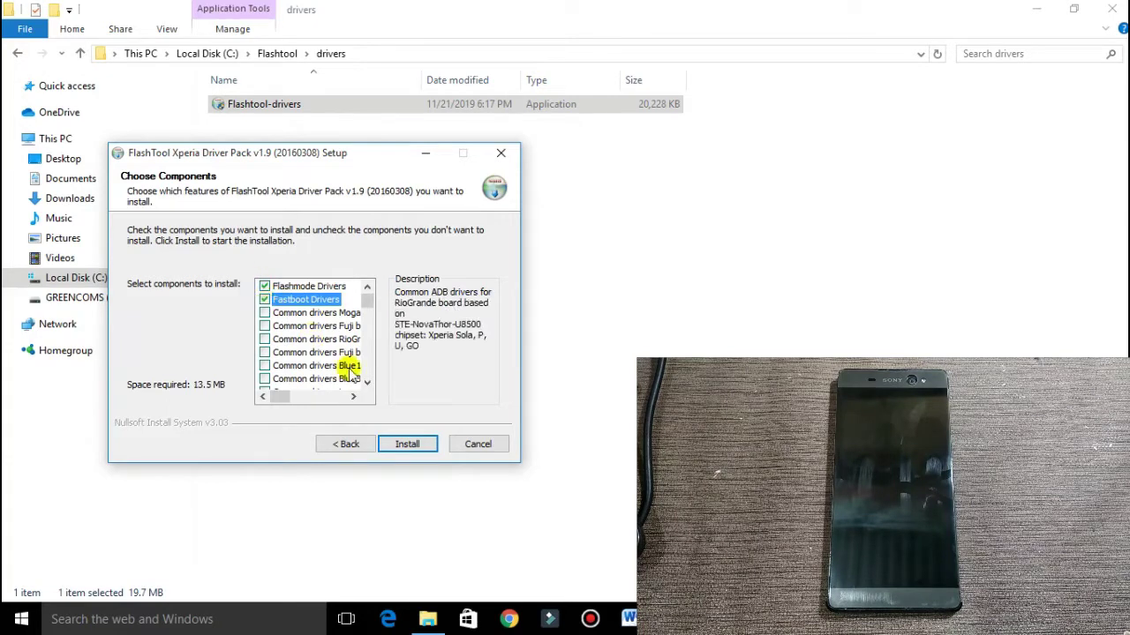
pyautogui.click(407, 445)
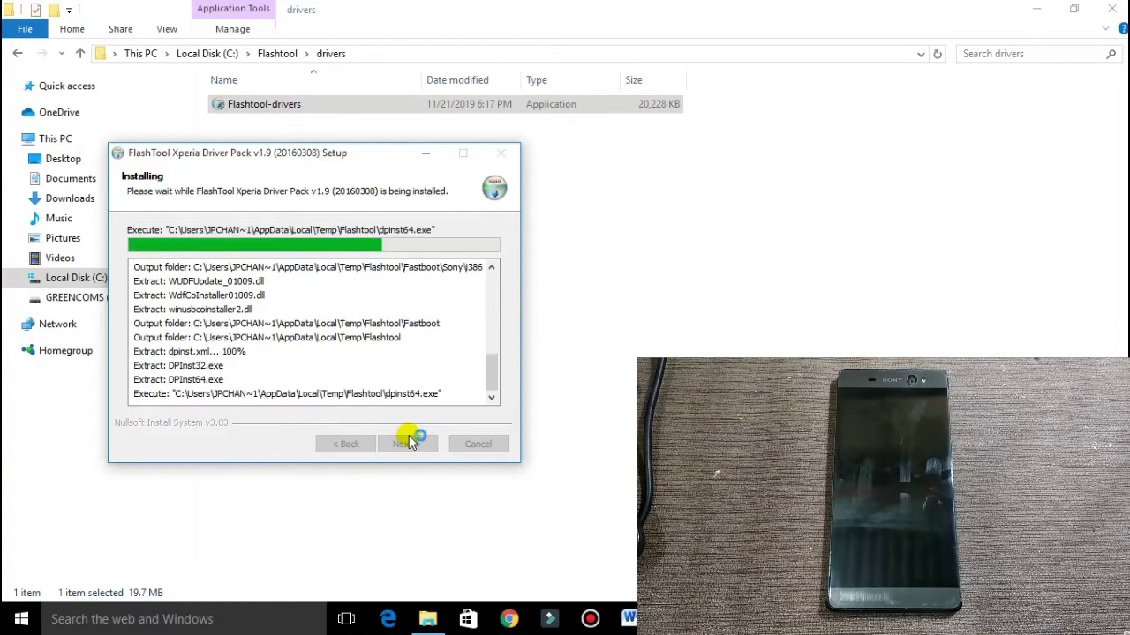
pyautogui.click(385, 390)
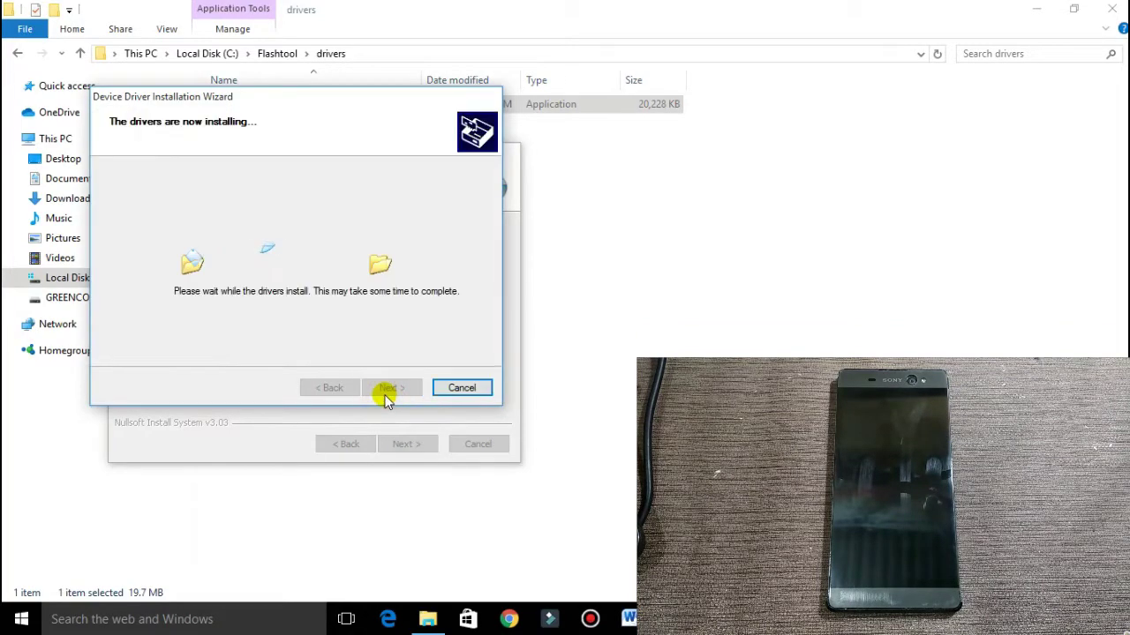
pyautogui.click(389, 388)
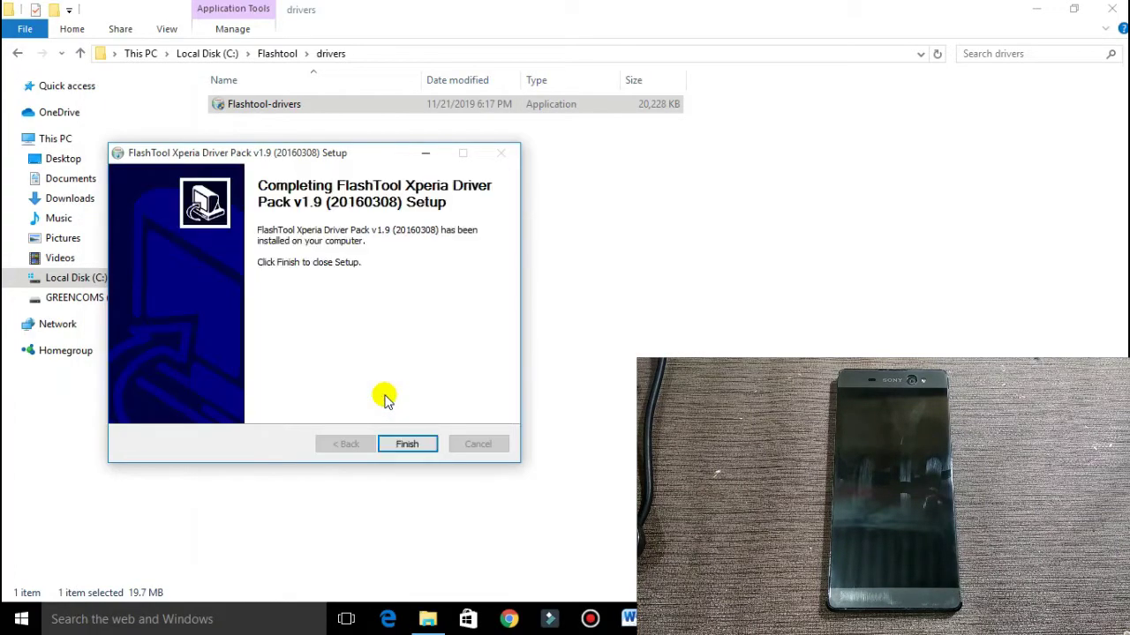
pyautogui.click(406, 444)
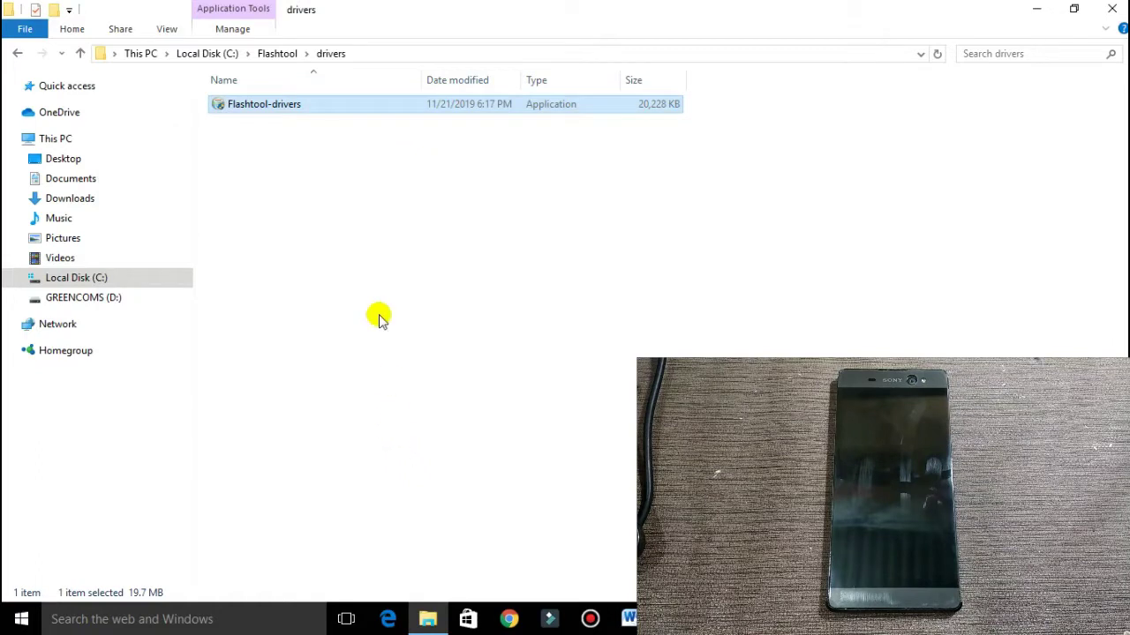
# Step: Start FlashTool64 from the C:\Flashtool folder, let it finish syncing the devices, and close it
pyautogui.click(277, 55)
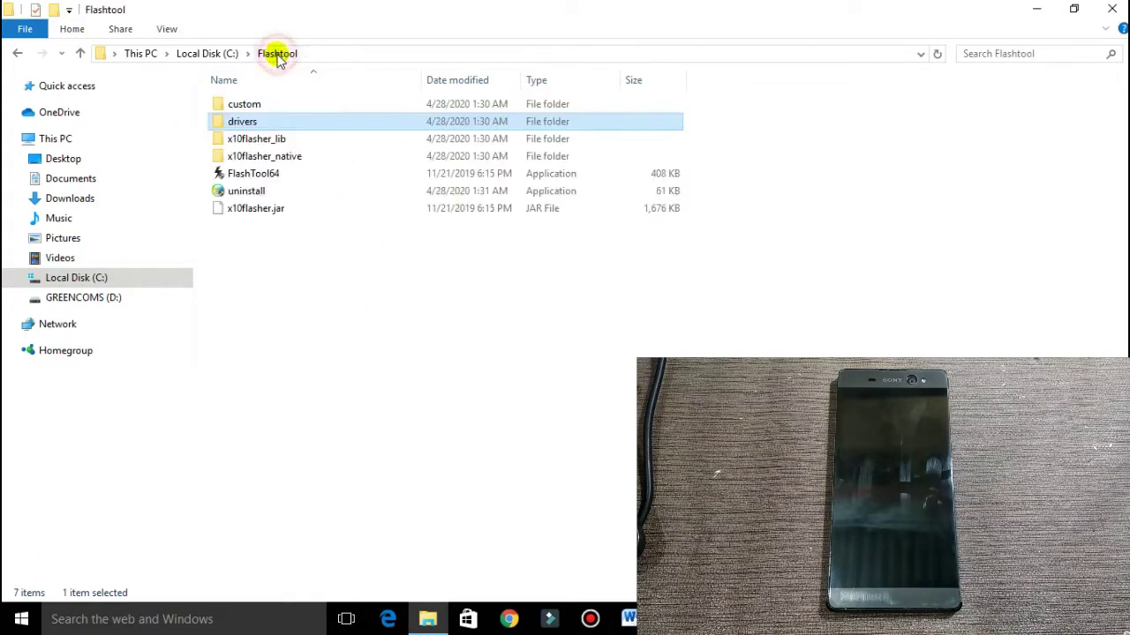
pyautogui.click(262, 179)
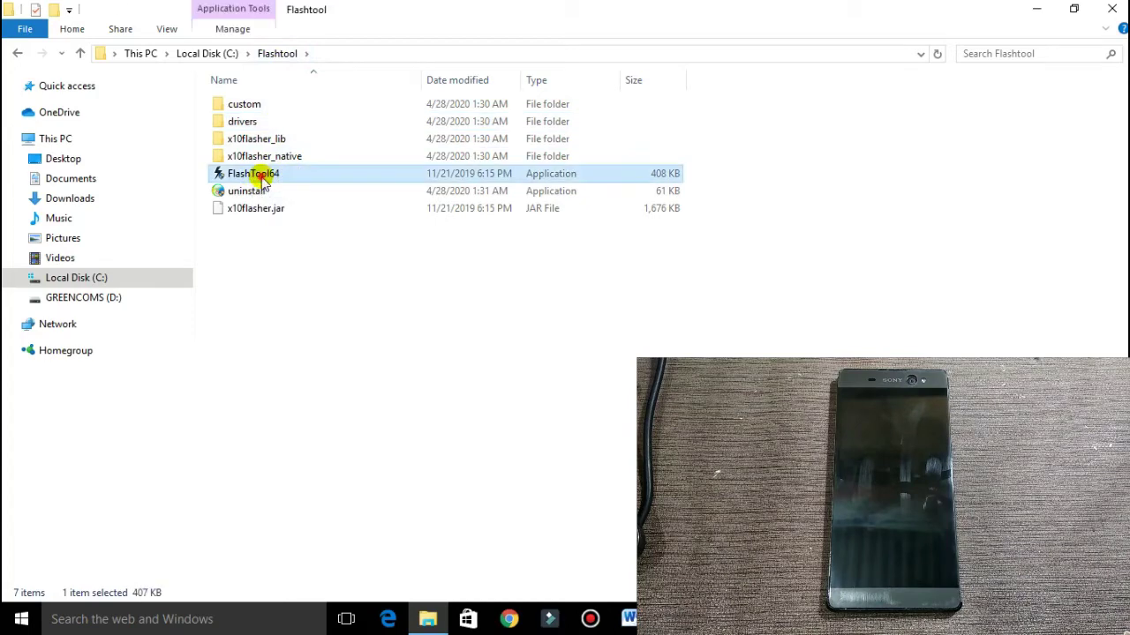
pyautogui.click(1038, 10)
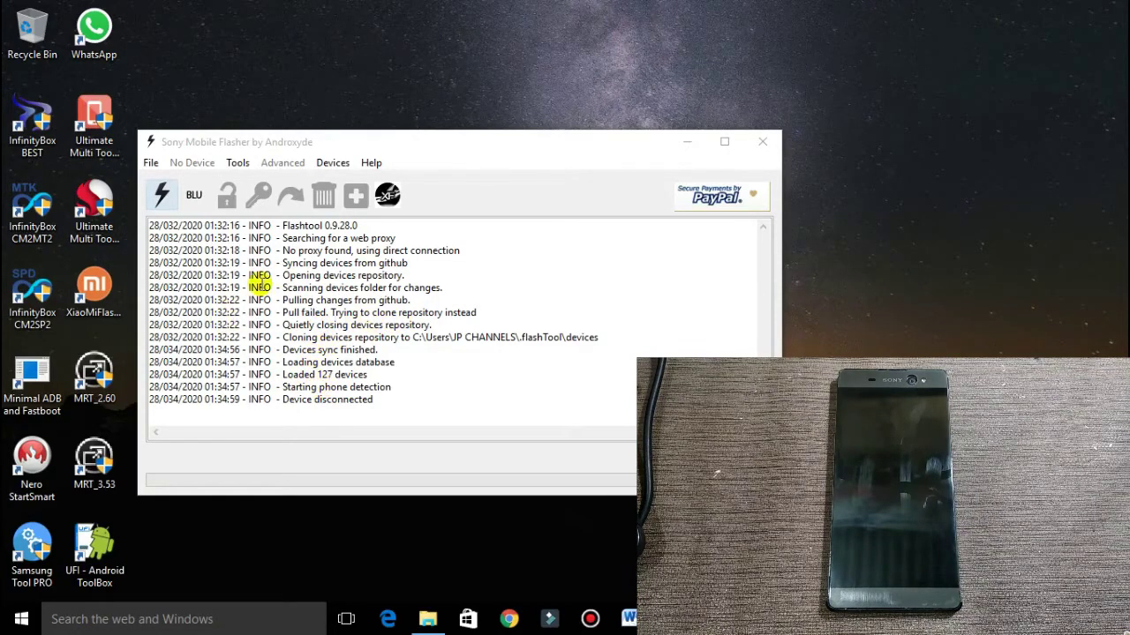
pyautogui.click(756, 148)
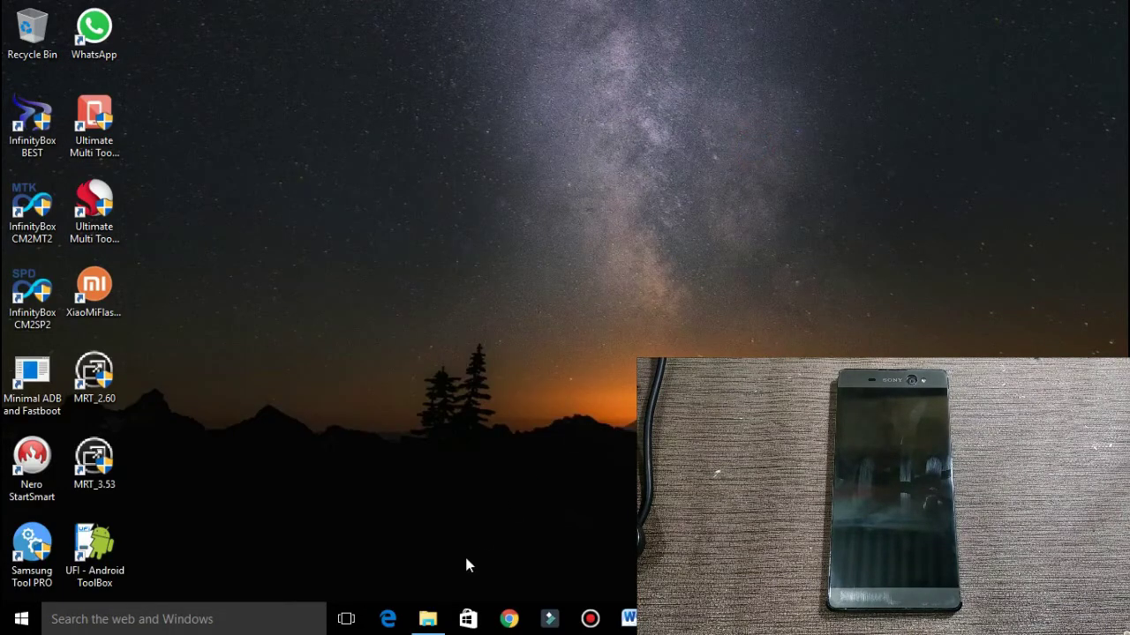
# Step: Cut the firmware file F3215_36.1.A.1.86_1302-9720_R1B.ftf from the Compressed folder in Downloads
pyautogui.click(428, 618)
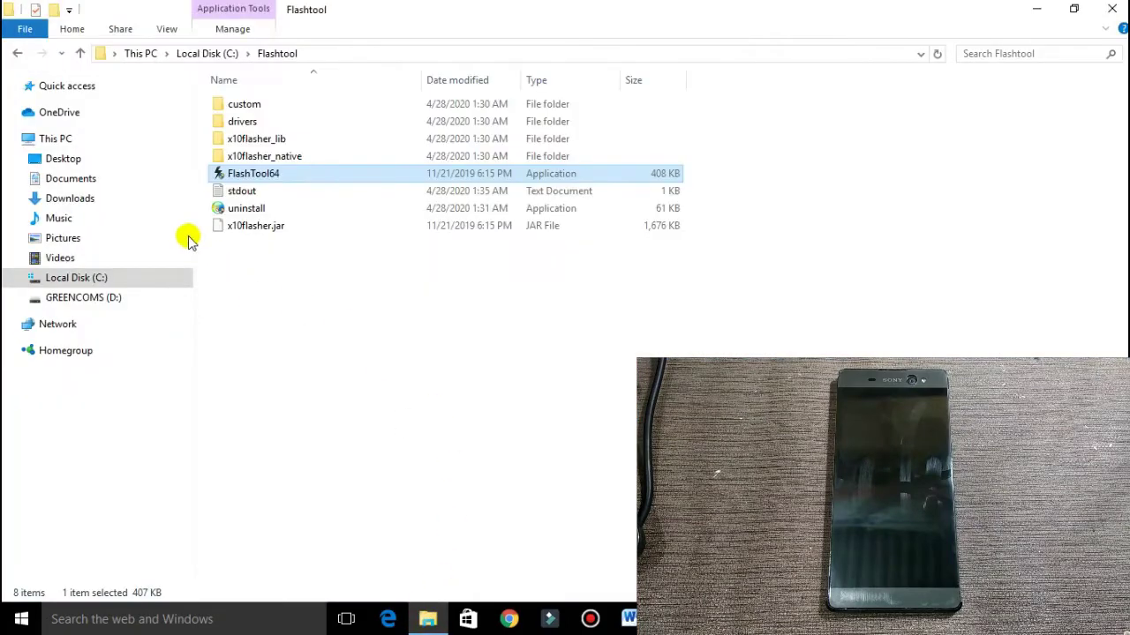
pyautogui.click(126, 198)
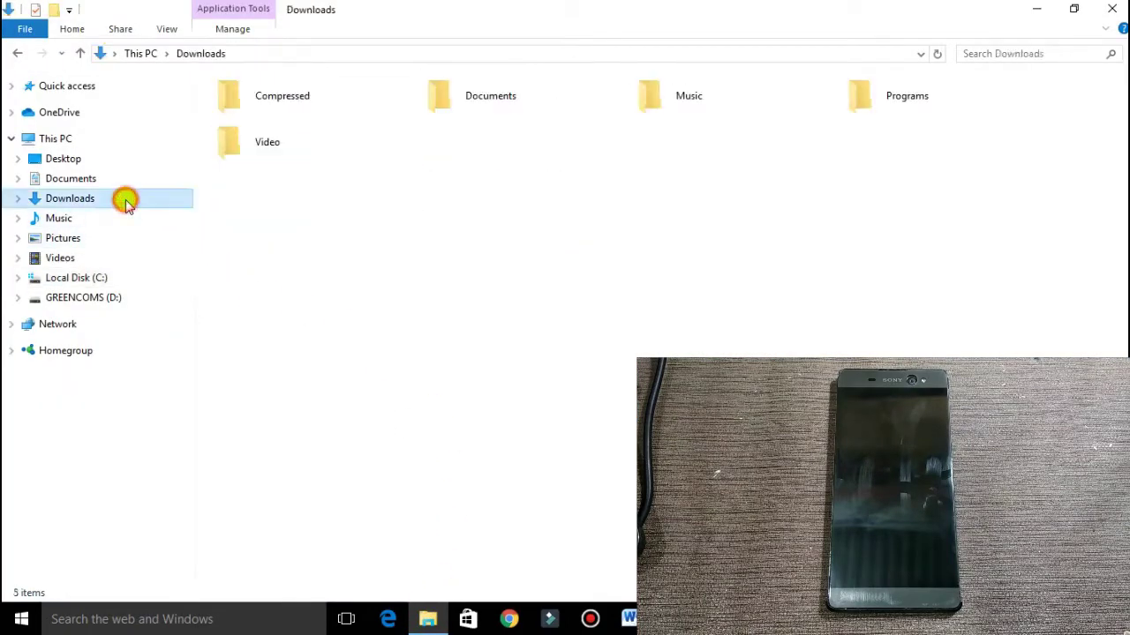
pyautogui.doubleClick(294, 99)
pyautogui.click(296, 99)
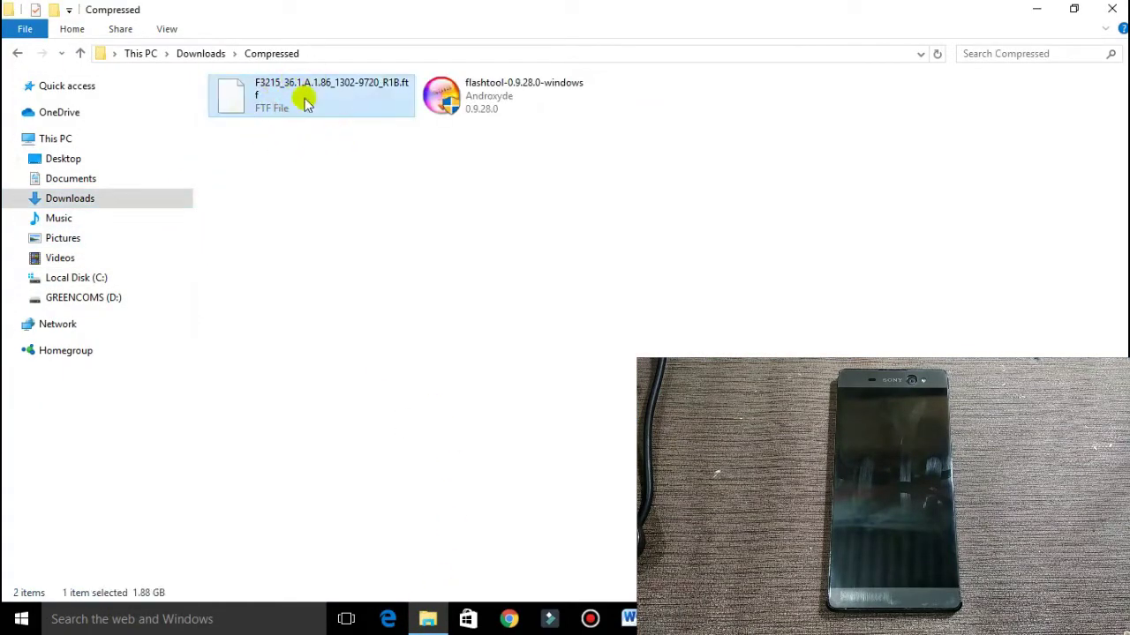
pyautogui.rightClick(281, 85)
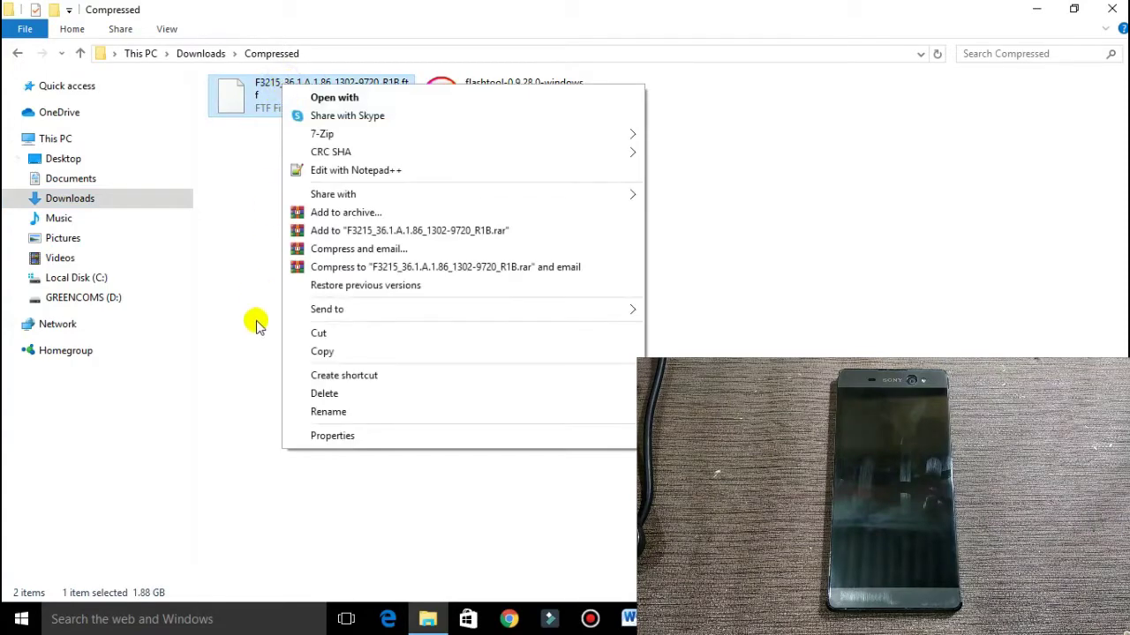
pyautogui.click(319, 334)
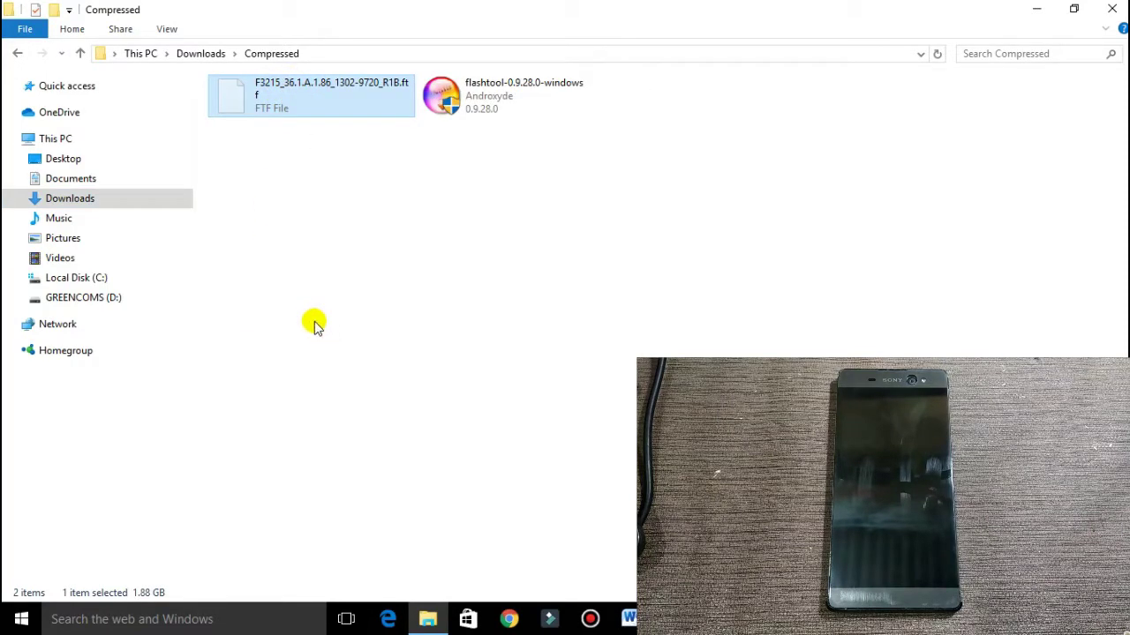
# Step: Paste the cut F3215 FTF firmware file into the .flashTool\firmwares folder of the user's profile on drive C
pyautogui.click(96, 281)
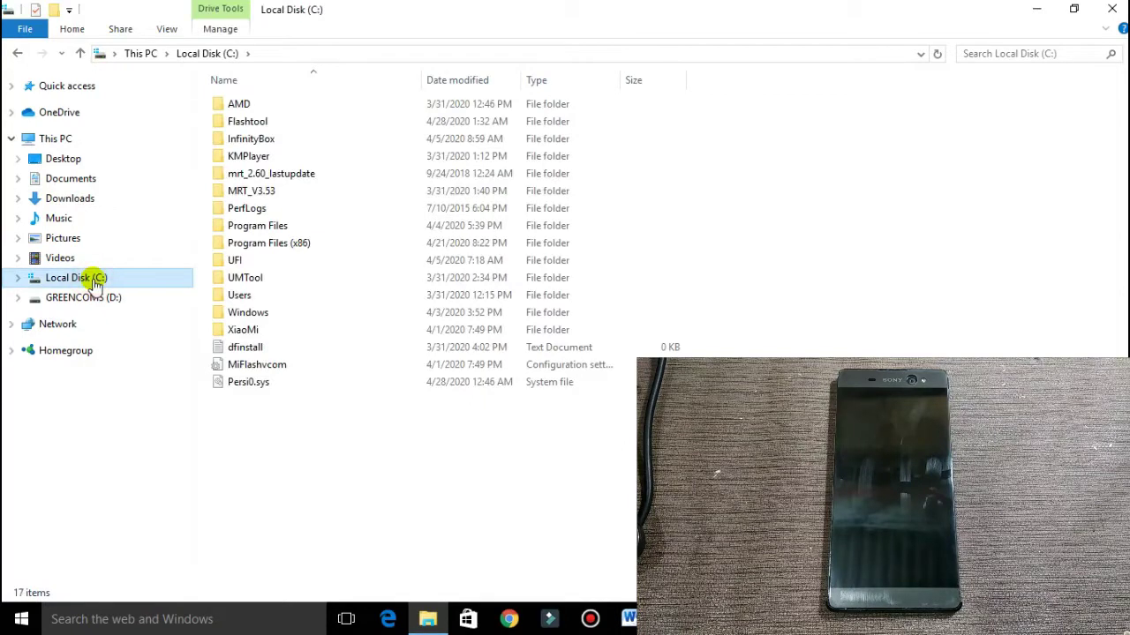
pyautogui.doubleClick(272, 300)
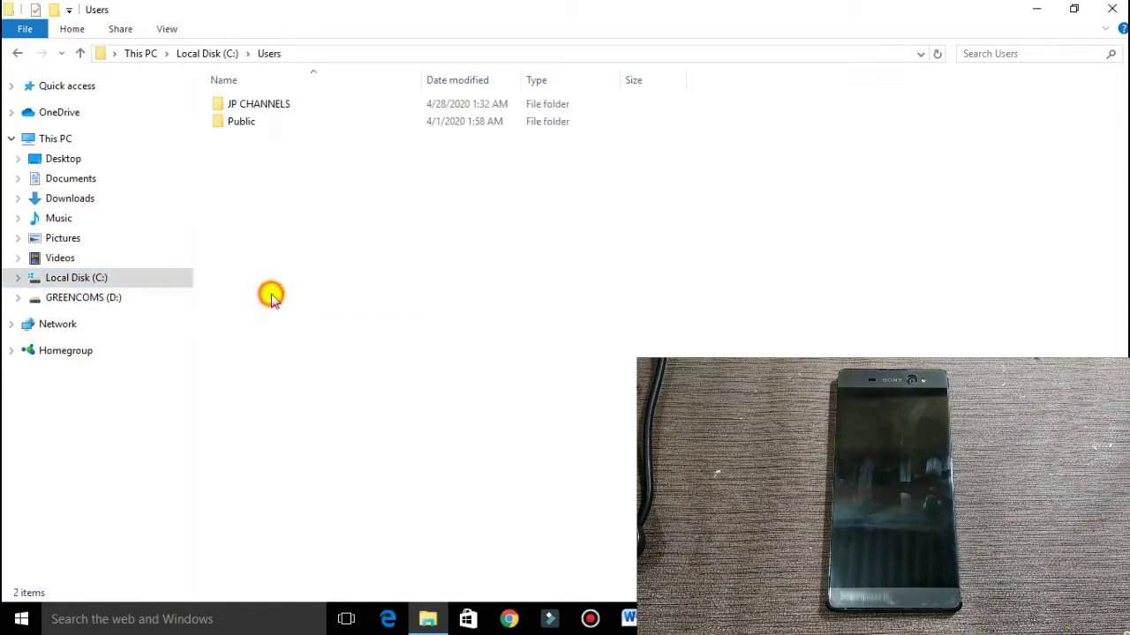
pyautogui.doubleClick(285, 104)
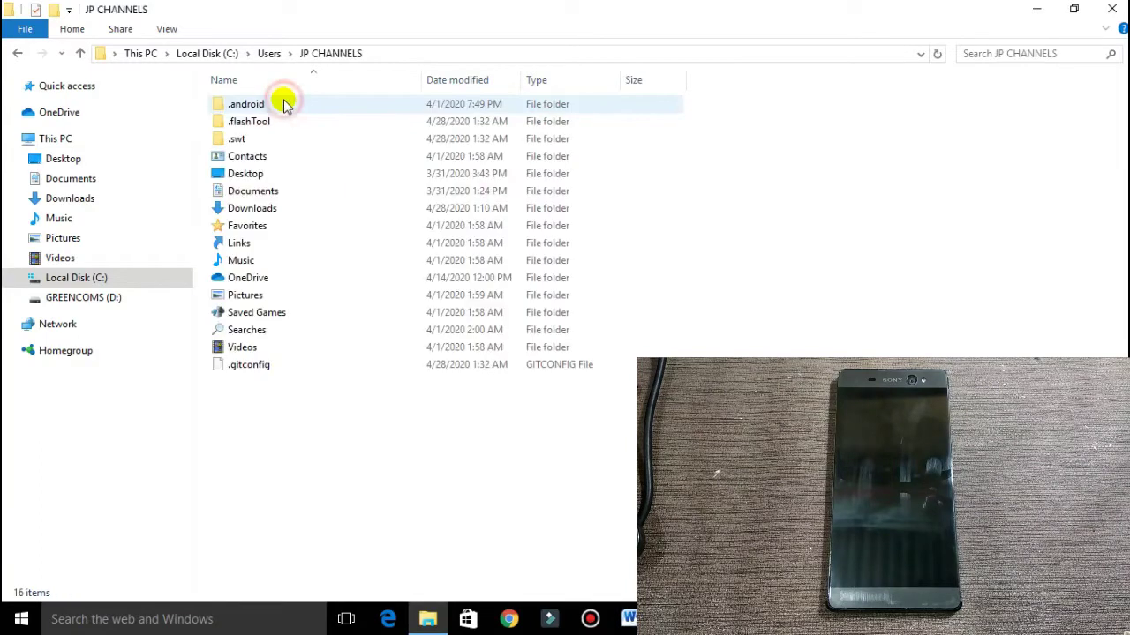
pyautogui.doubleClick(279, 121)
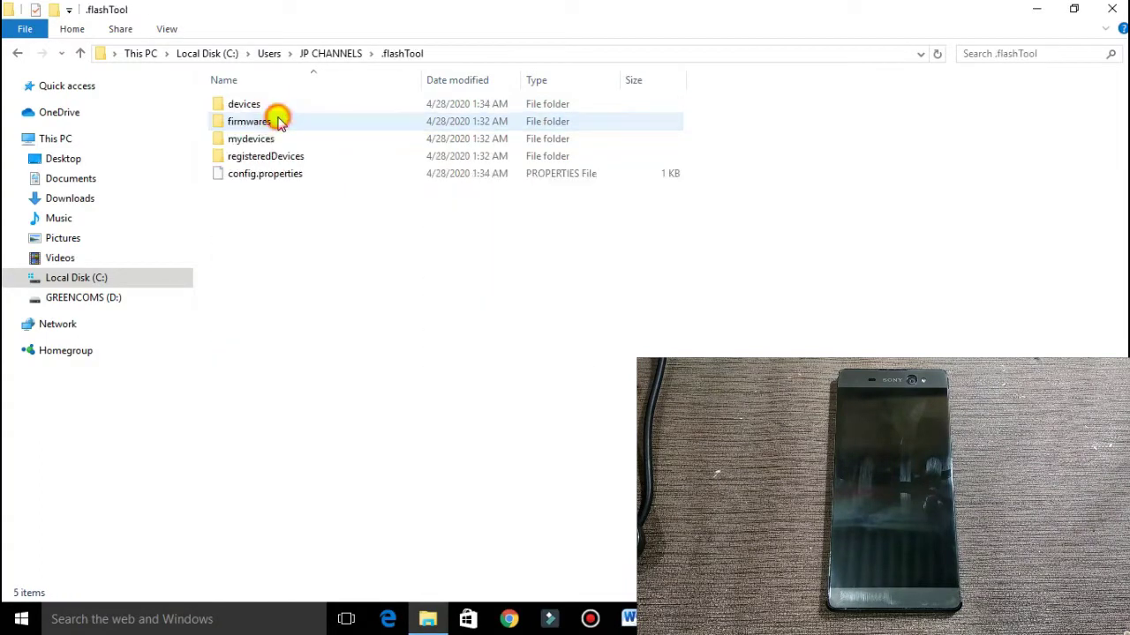
pyautogui.doubleClick(279, 121)
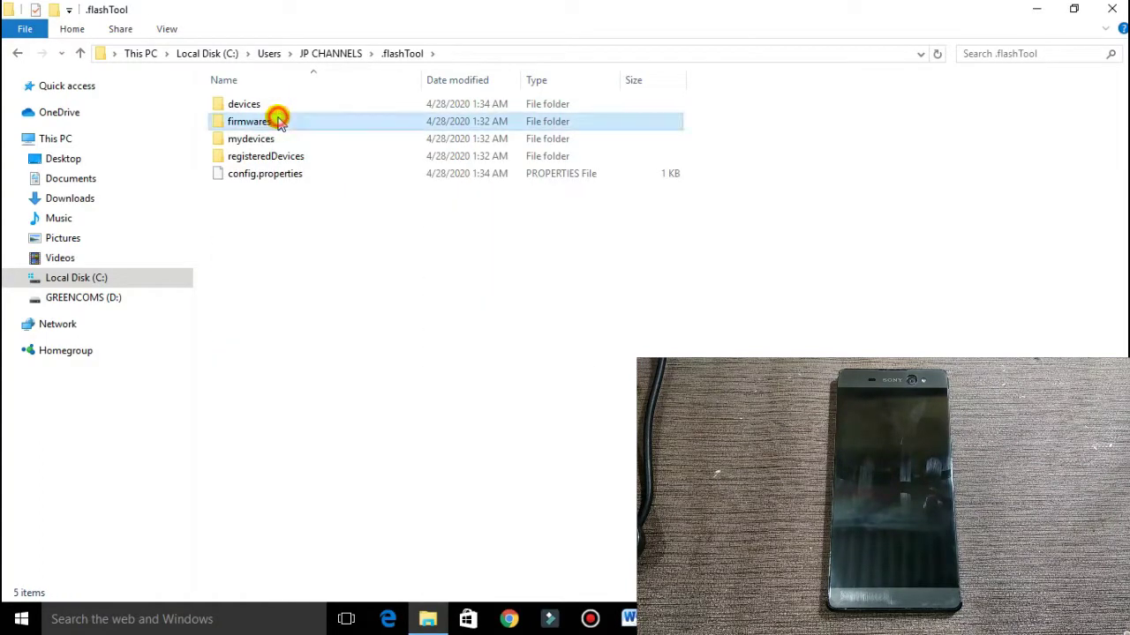
pyautogui.rightClick(337, 182)
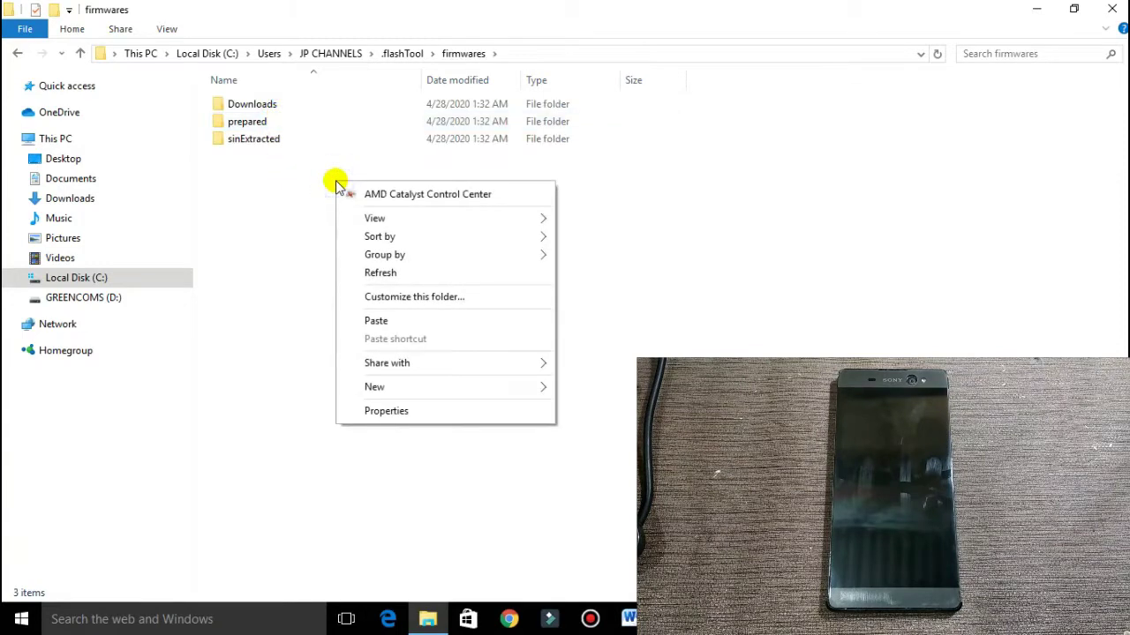
pyautogui.click(394, 321)
pyautogui.click(397, 323)
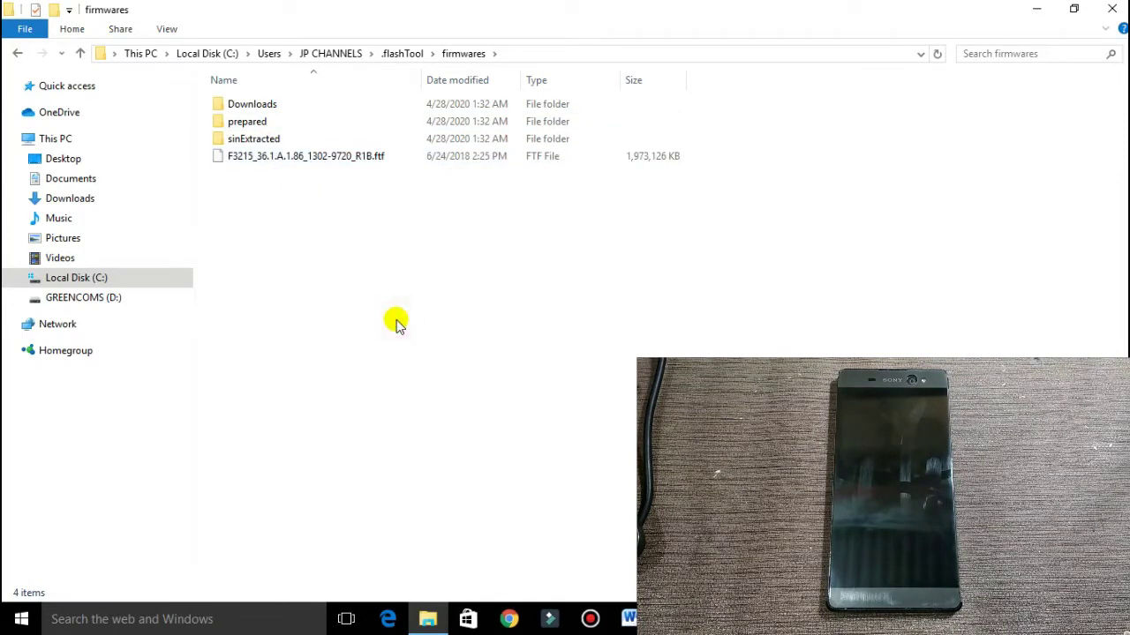
# Step: Start FlashTool64 from the C:\Flashtool folder, clearing File Explorer out of the way and repositioning the flasher window on the desktop
pyautogui.click(113, 278)
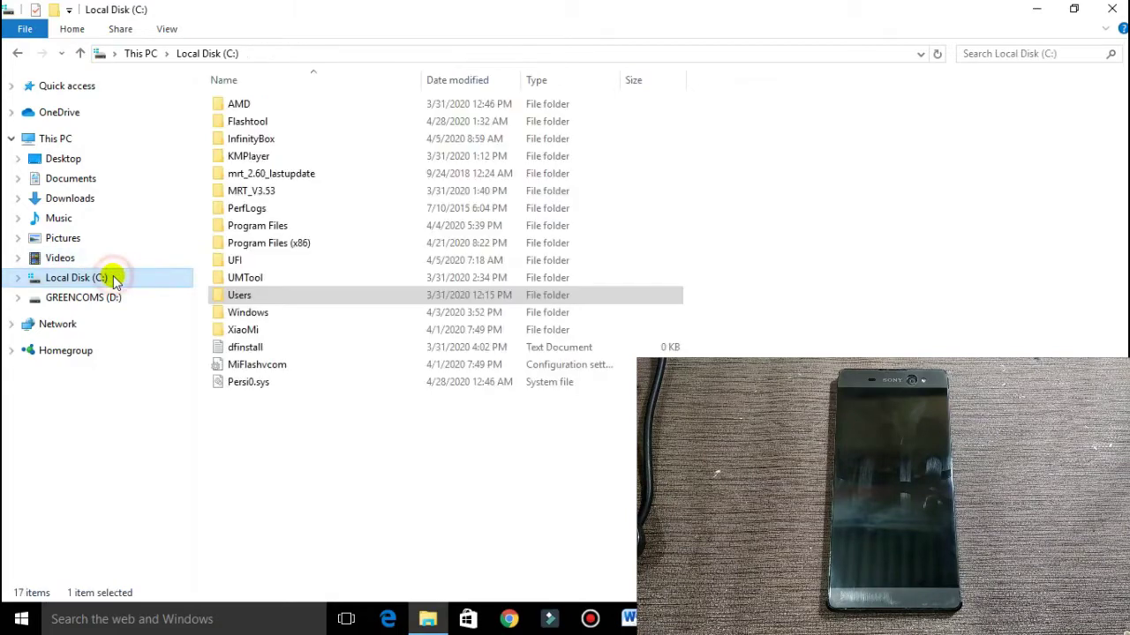
pyautogui.click(274, 121)
pyautogui.doubleClick(274, 121)
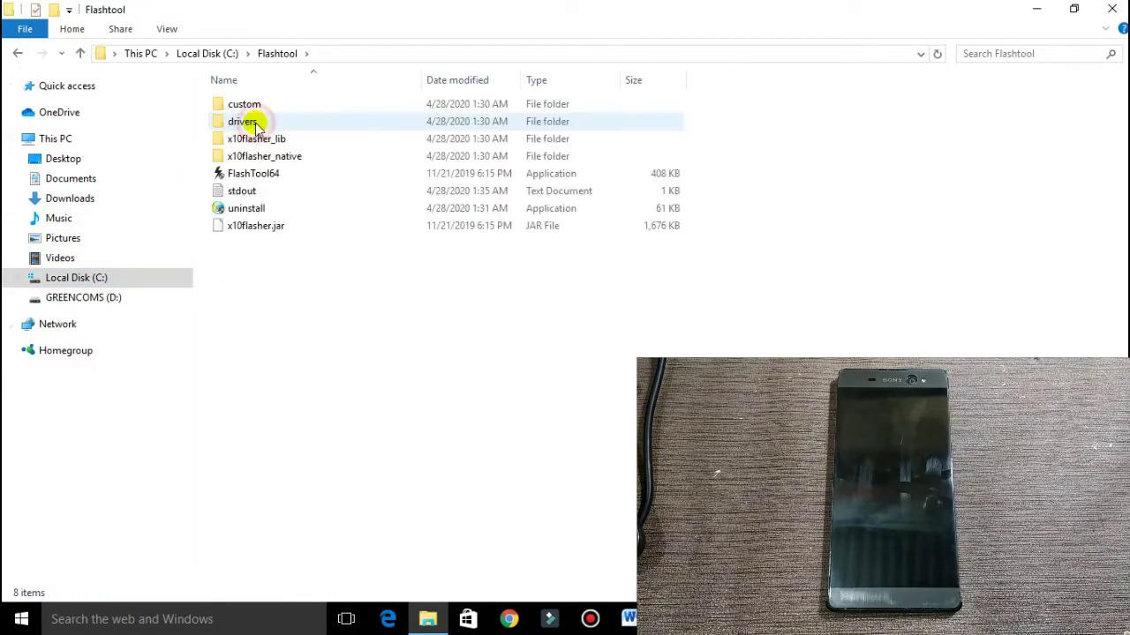
pyautogui.doubleClick(281, 174)
pyautogui.click(1038, 11)
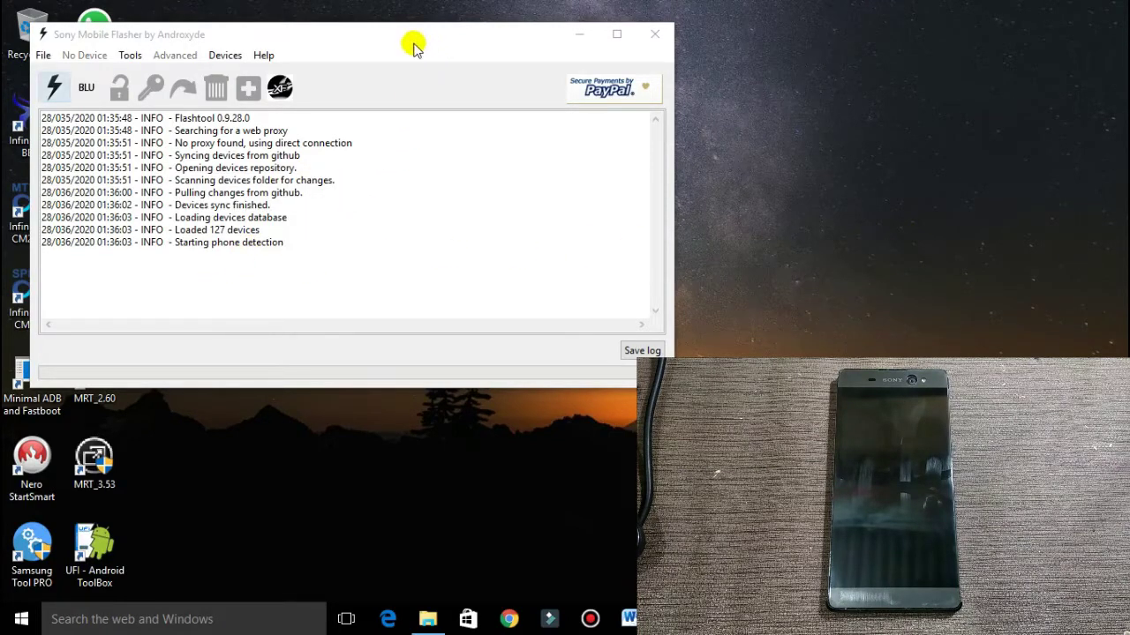
pyautogui.moveTo(404, 35); pyautogui.dragTo(419, 152)
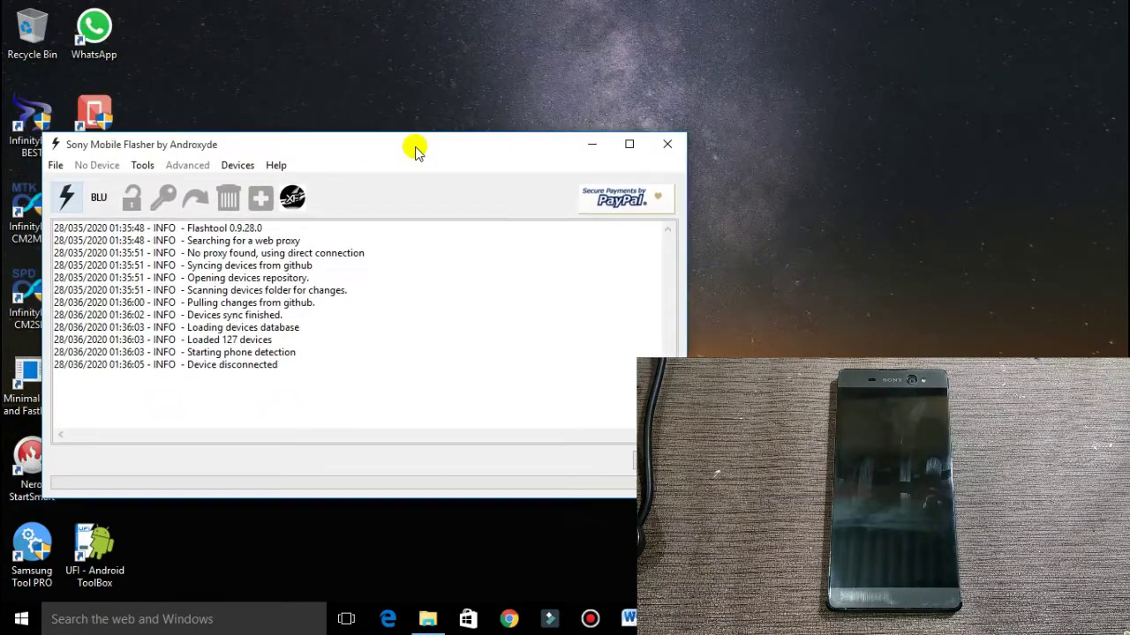
# Step: Choose Flashmode for flashing and select the Sony Xperia XA Ultra F3215 Customized AU firmware 36.1.A.1.86
pyautogui.click(65, 196)
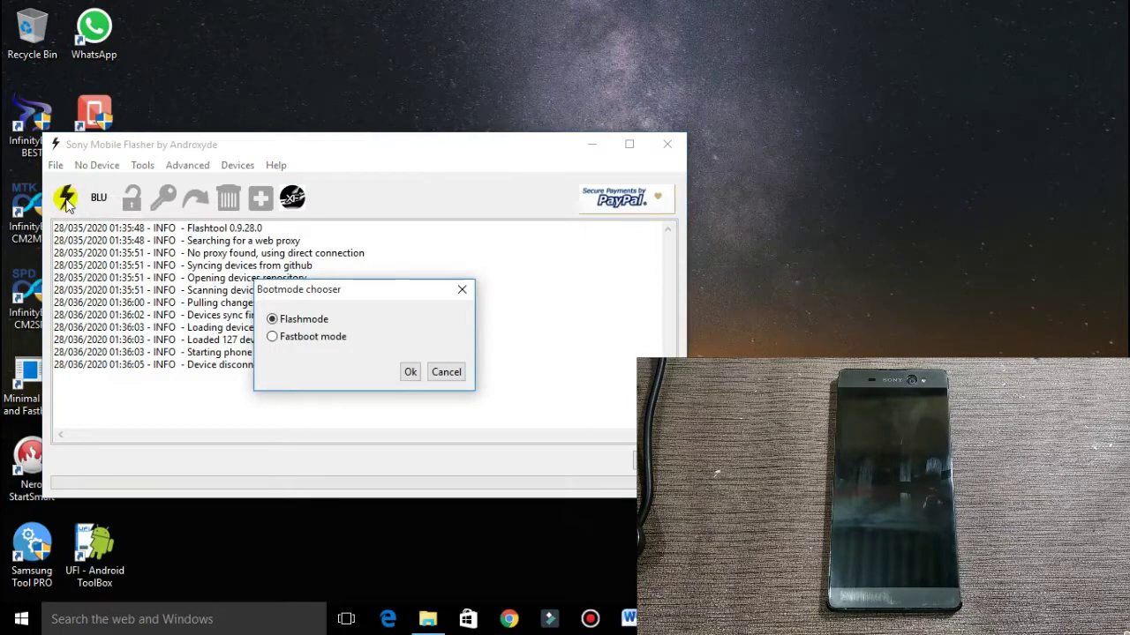
pyautogui.click(408, 371)
pyautogui.moveTo(391, 183); pyautogui.dragTo(391, 122)
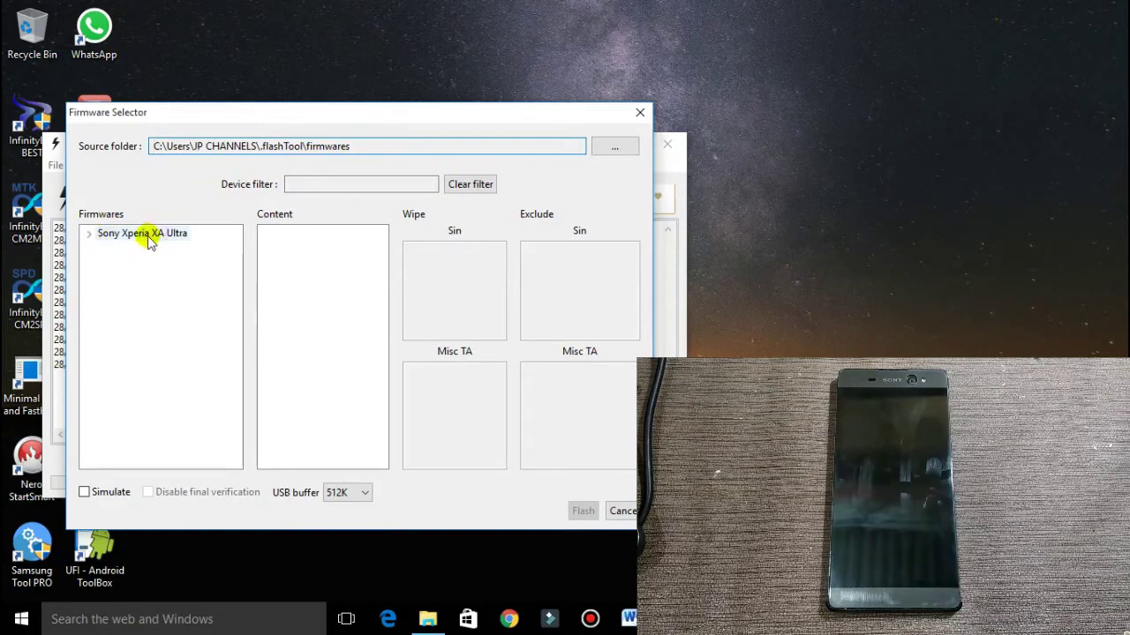
pyautogui.click(89, 233)
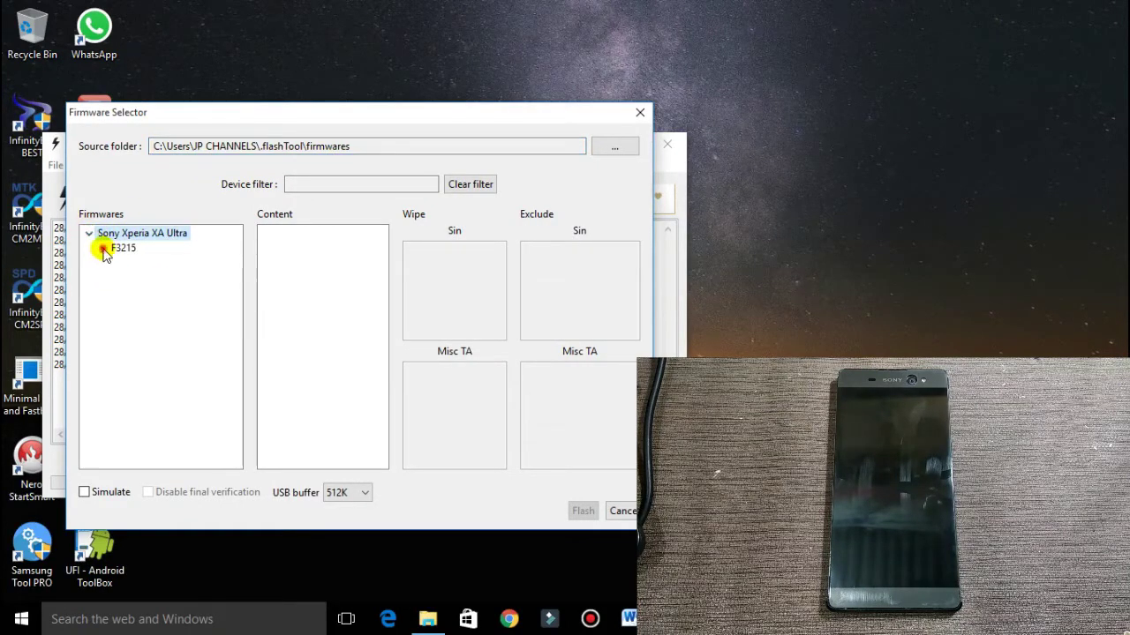
pyautogui.click(102, 249)
pyautogui.click(115, 263)
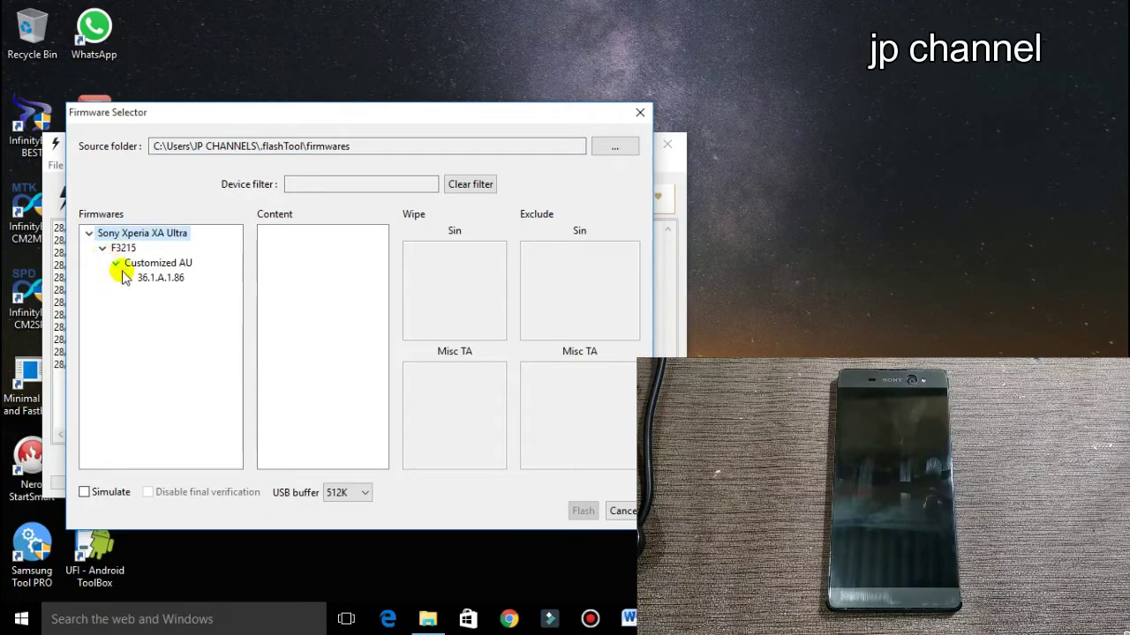
pyautogui.click(154, 277)
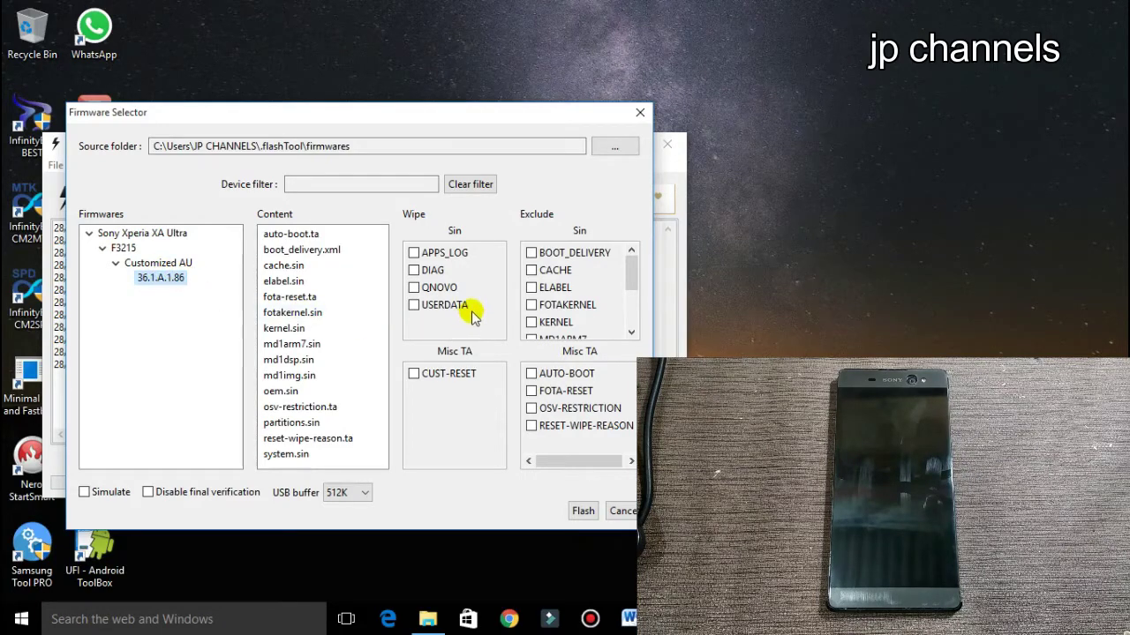
# Step: Set USERDATA to be wiped and flash the selected firmware to the phone
pyautogui.click(415, 305)
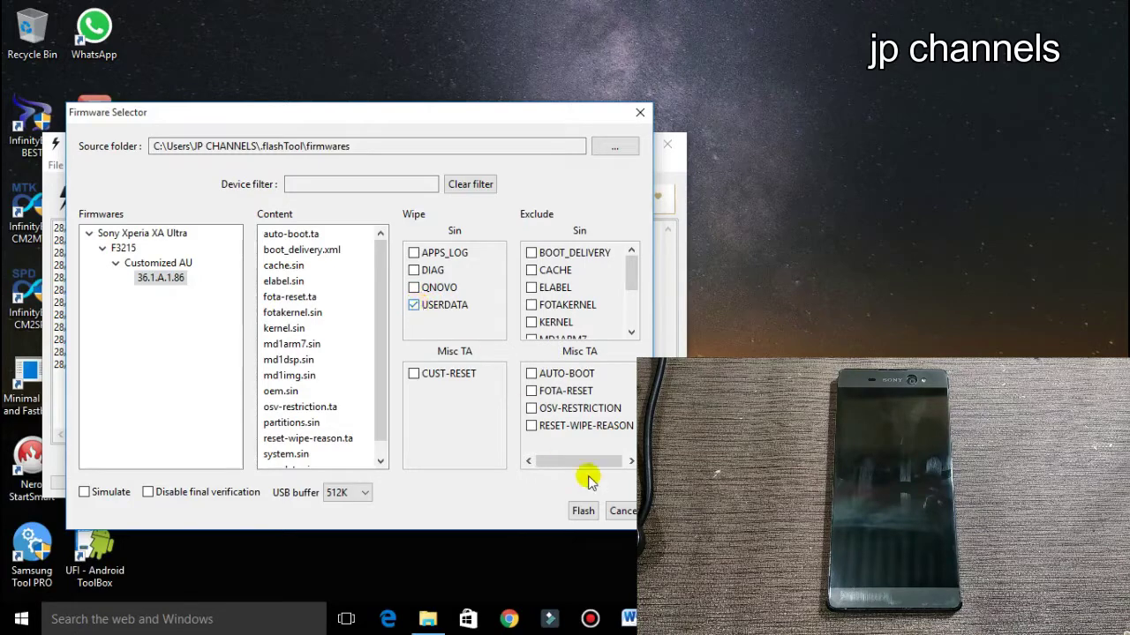
pyautogui.click(581, 511)
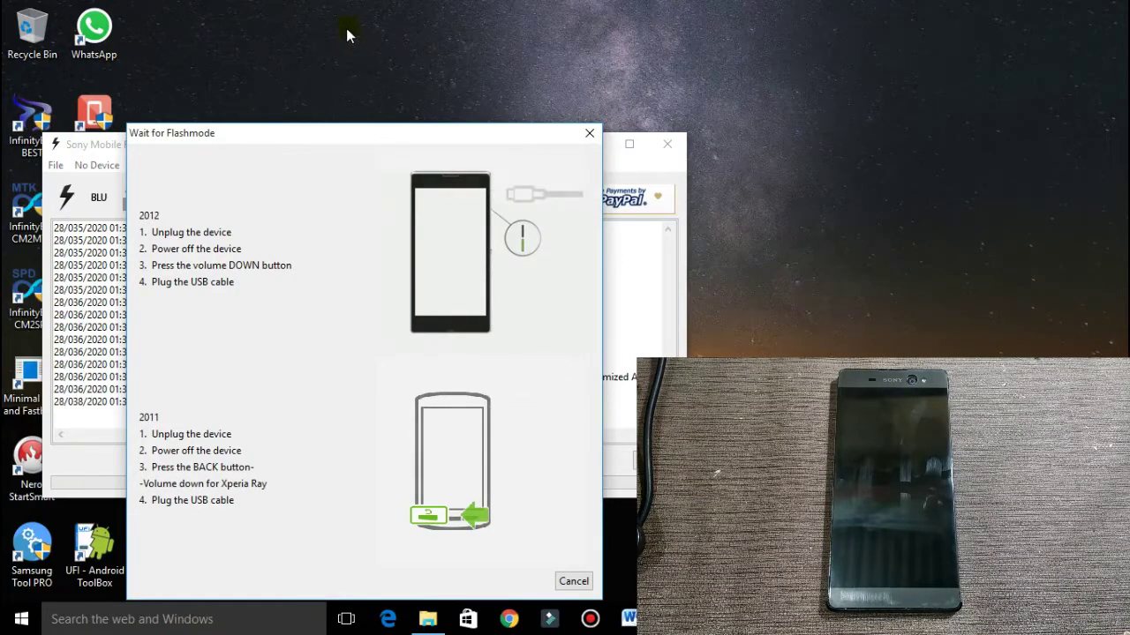
pyautogui.moveTo(347, 136); pyautogui.dragTo(303, 99)
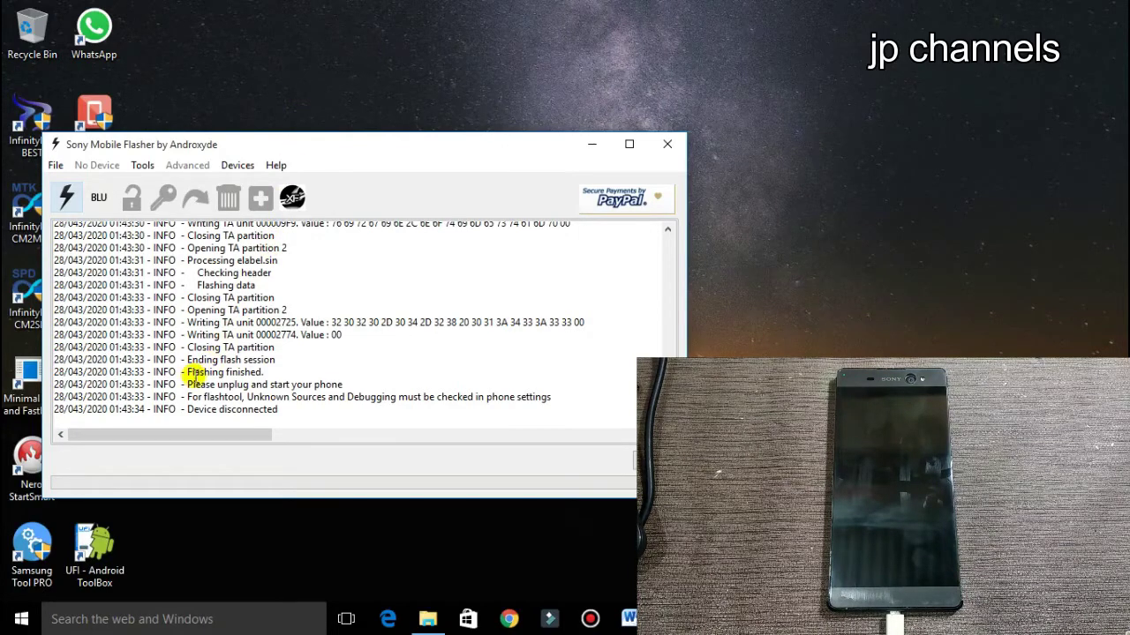
# Step: Check the final entries of the flashing log and close the flasher window
pyautogui.moveTo(188, 373); pyautogui.dragTo(277, 374)
pyautogui.click(277, 372)
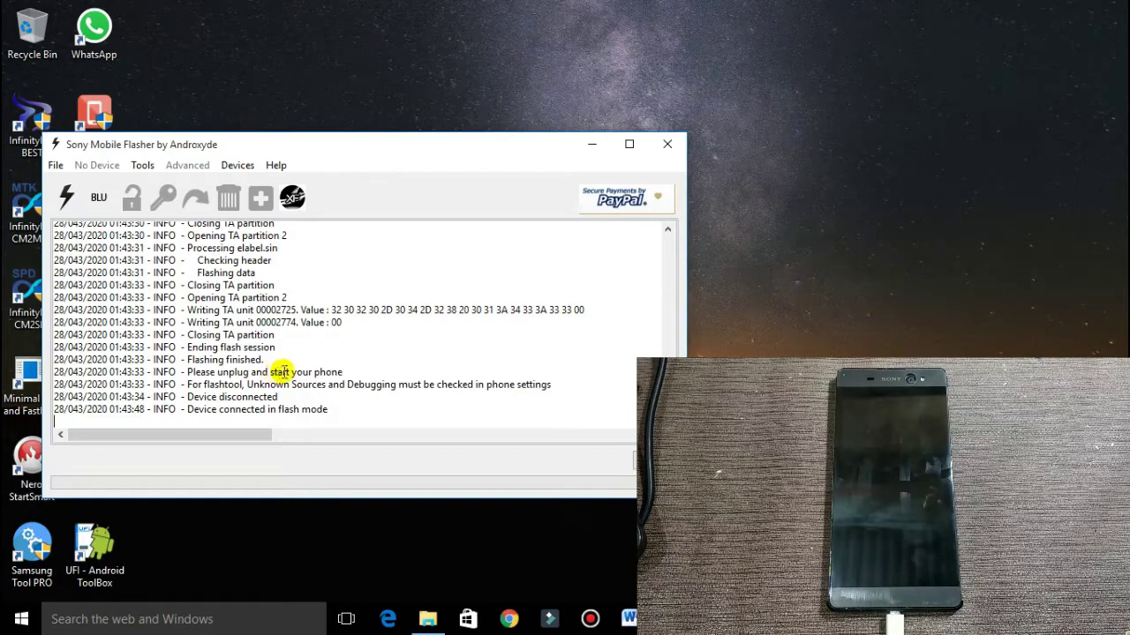
pyautogui.click(662, 145)
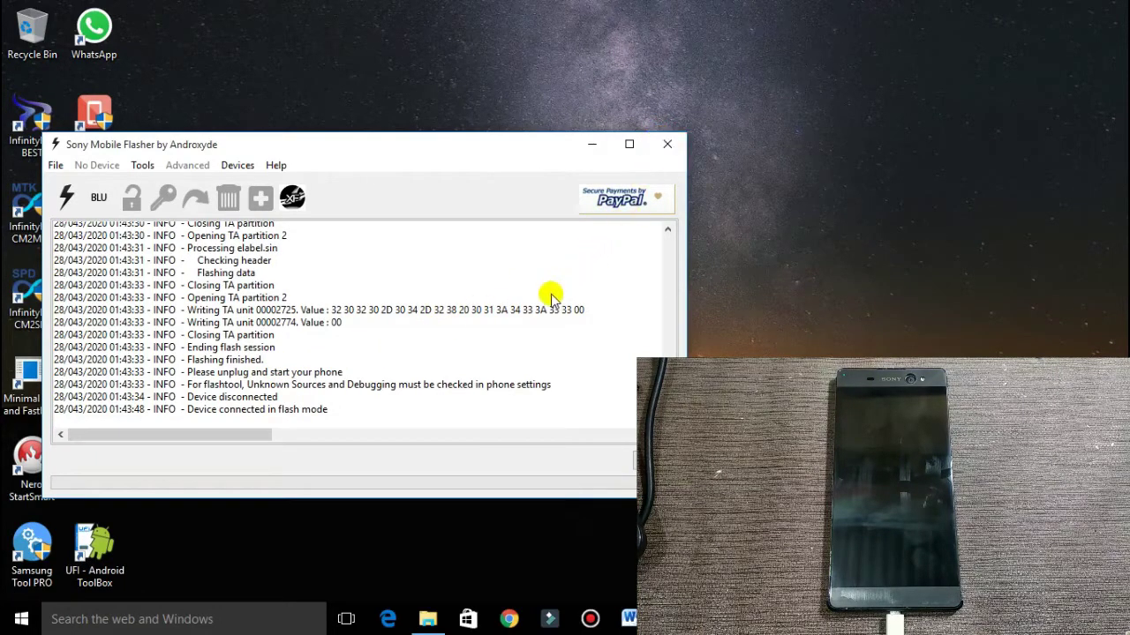